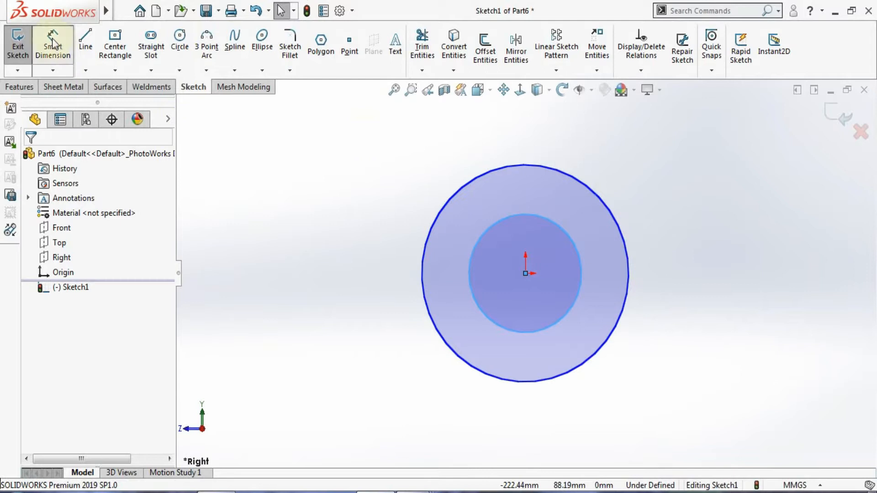
Step: Set the outer circle's diameter to 28 mm and the inner circle's to 18 mm, then exit the sketch
{"action": "left_click", "coordinate": [428, 241]}
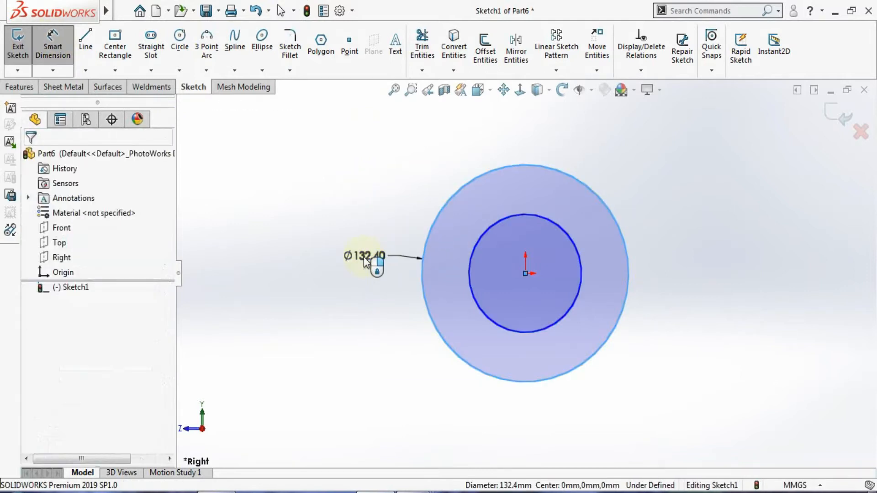
{"action": "left_click", "coordinate": [365, 260]}
{"action": "type", "text": "28"}
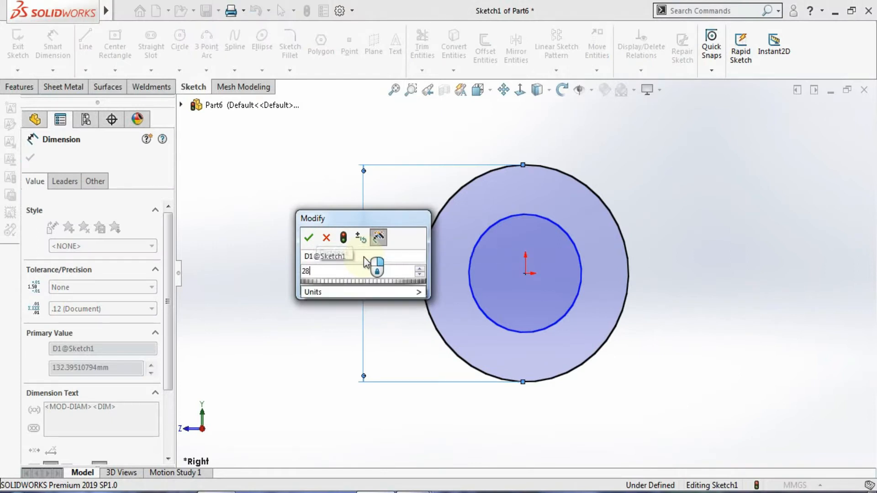
{"action": "key", "text": "Return"}
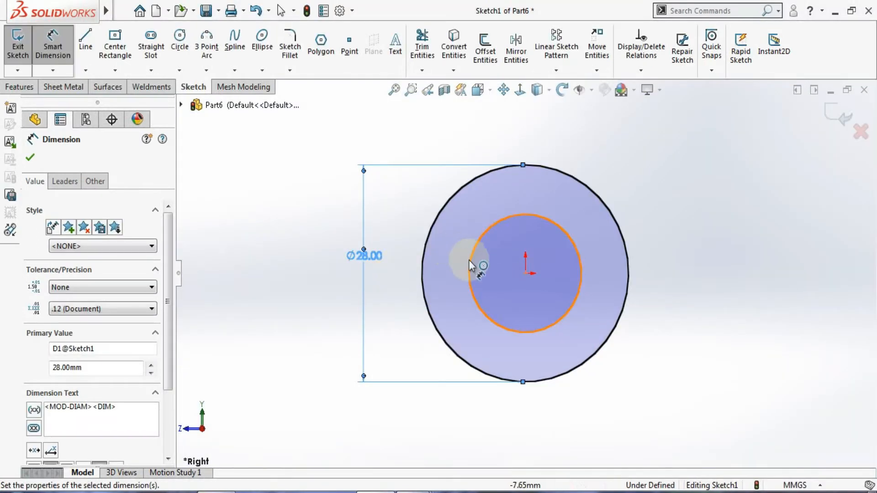
{"action": "left_click", "coordinate": [470, 261]}
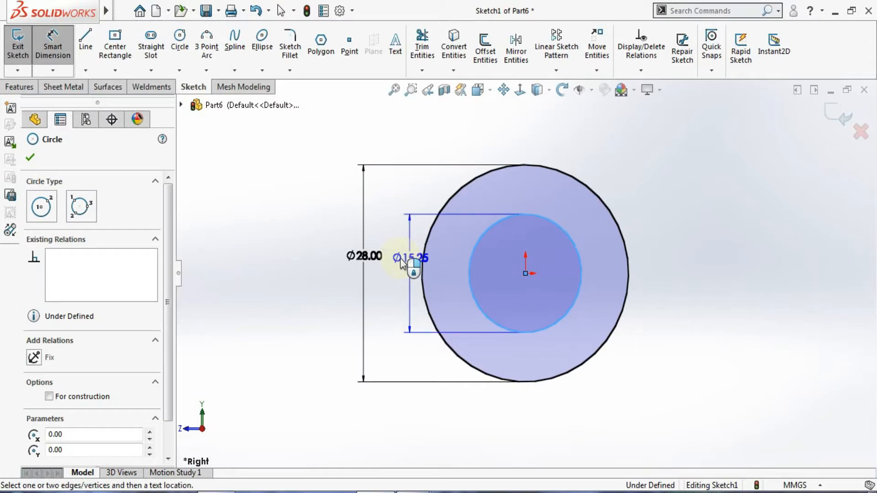
{"action": "left_click", "coordinate": [401, 263]}
{"action": "type", "text": "18"}
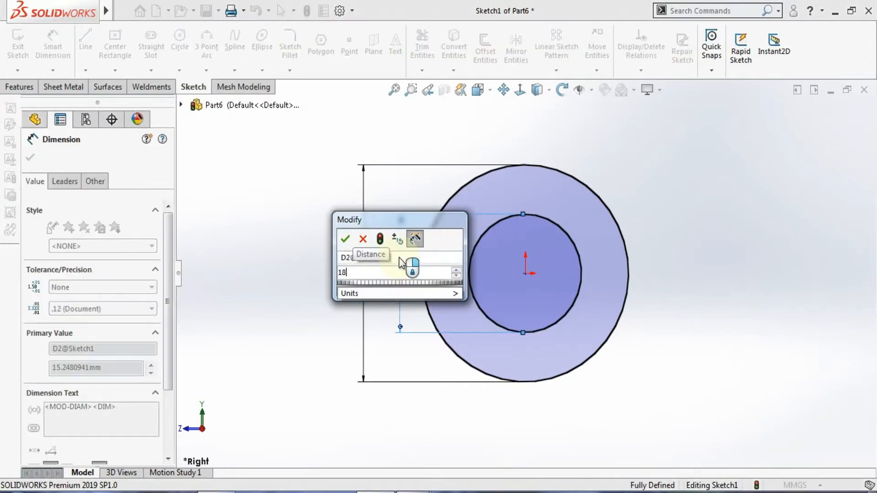
{"action": "key", "text": "Return"}
{"action": "left_click", "coordinate": [849, 115]}
Step: Extrude the ring profile 35 mm with the Mid Plane end condition
{"action": "left_click", "coordinate": [39, 69]}
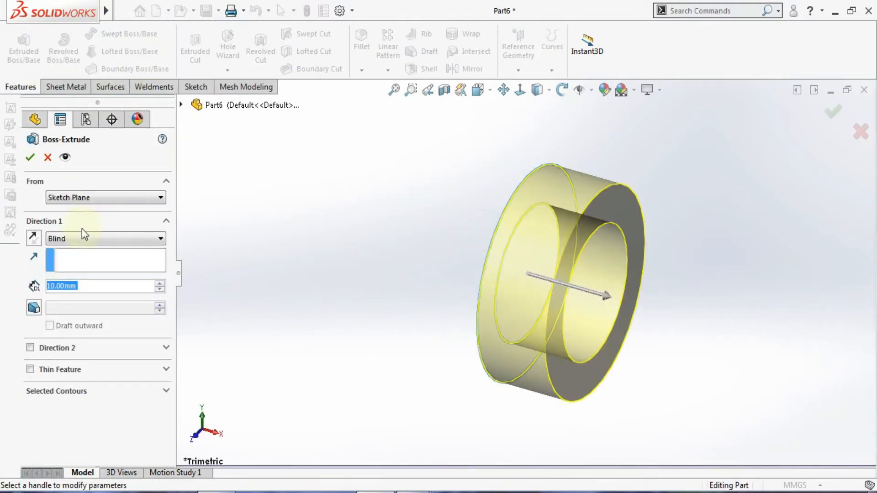
{"action": "left_click", "coordinate": [85, 238]}
{"action": "left_click", "coordinate": [92, 295]}
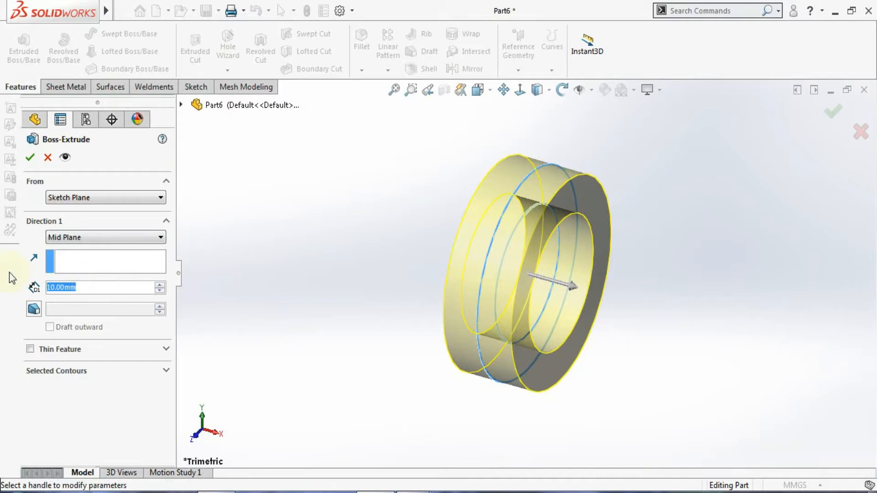
{"action": "type", "text": "35"}
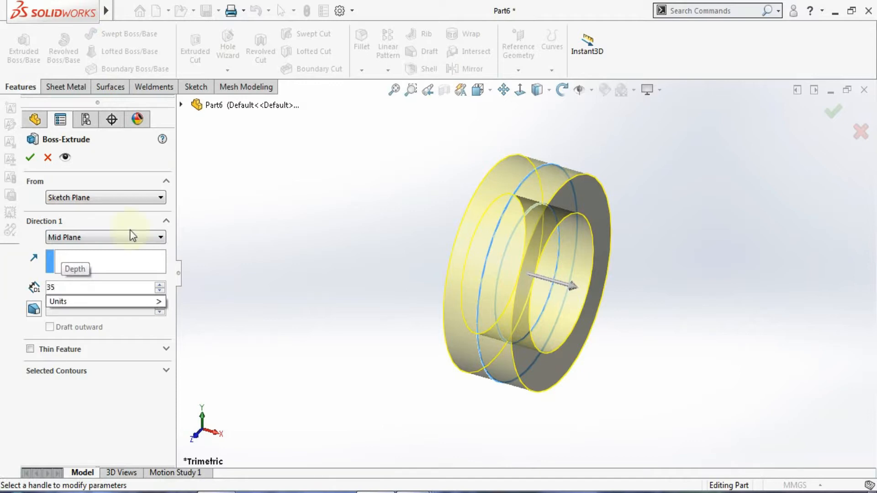
{"action": "key", "text": "Return"}
{"action": "left_click", "coordinate": [30, 157]}
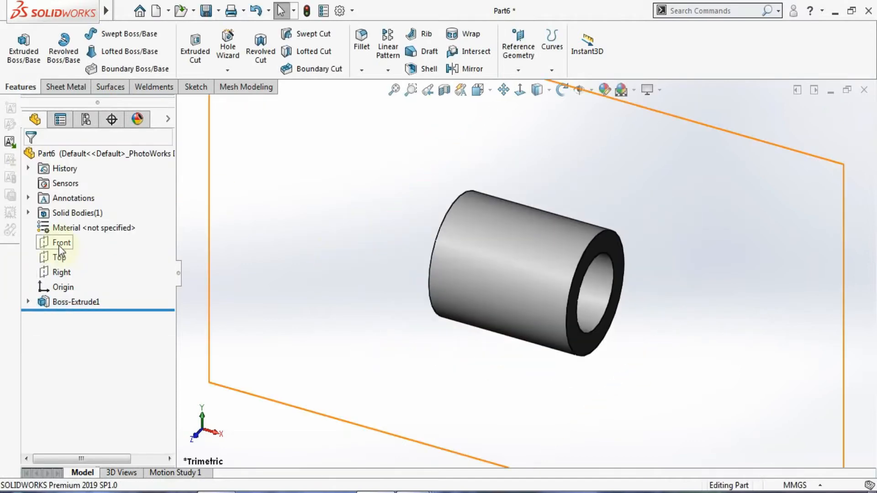
Step: On the Front plane, sketch two concentric circles about 85 mm and 47 mm in diameter, centred about 68 mm directly above the origin
{"action": "left_click", "coordinate": [59, 246]}
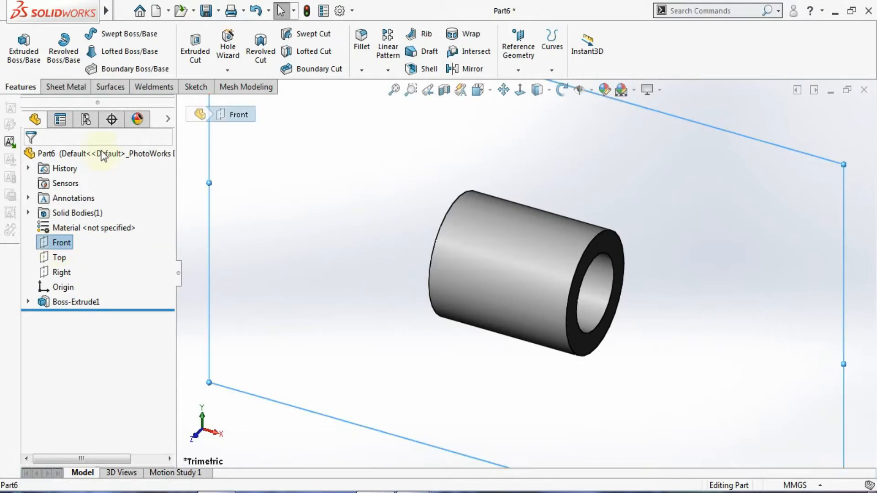
{"action": "left_click", "coordinate": [196, 87]}
{"action": "left_click", "coordinate": [18, 46]}
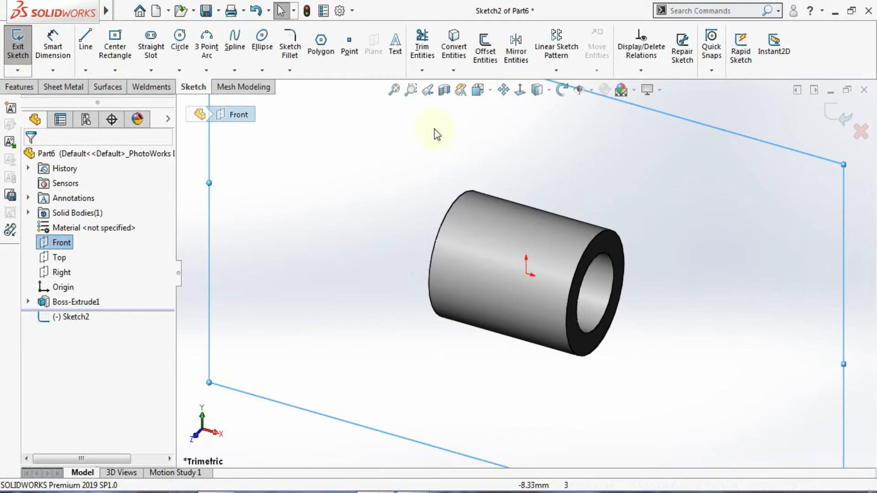
{"action": "left_click", "coordinate": [519, 89]}
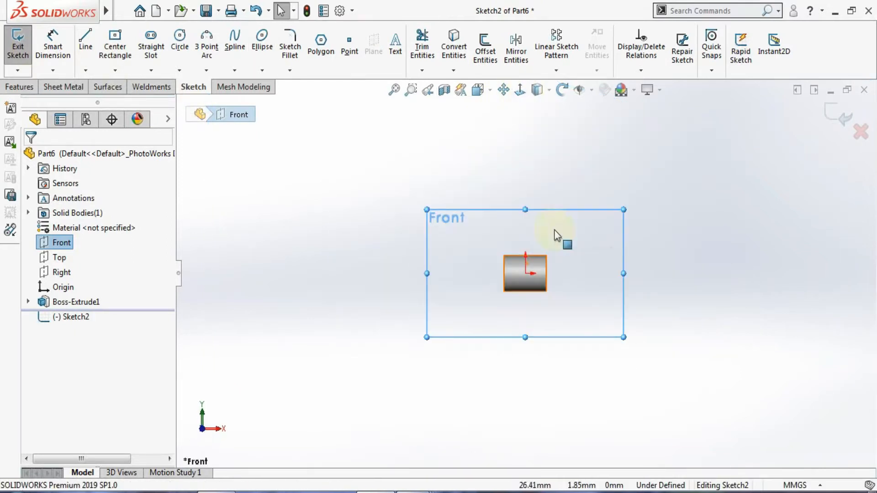
{"action": "left_click", "coordinate": [179, 37]}
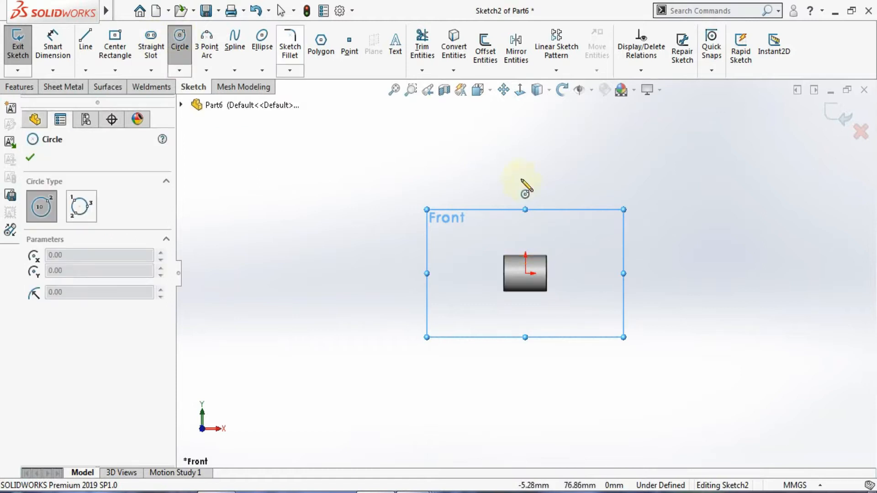
{"action": "left_click_drag", "start_coordinate": [525, 186], "coordinate": [504, 137]}
{"action": "left_click_drag", "start_coordinate": [525, 187], "coordinate": [520, 160]}
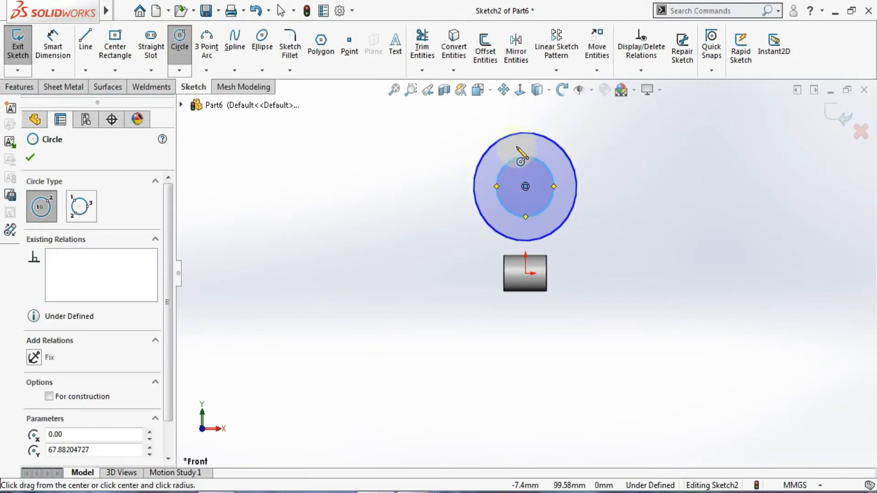
{"action": "key", "text": "Escape"}
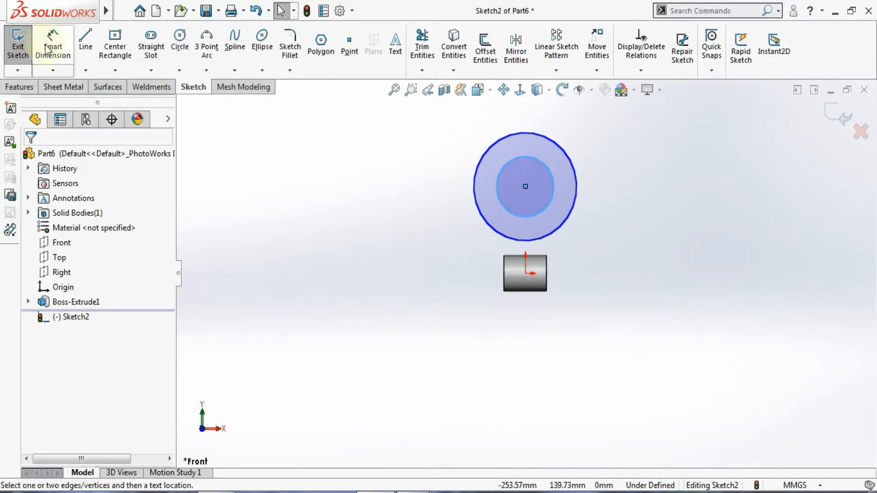
Step: Set the larger circle's diameter to 9 mm and the smaller circle's diameter to 15 mm
{"action": "left_click", "coordinate": [53, 46]}
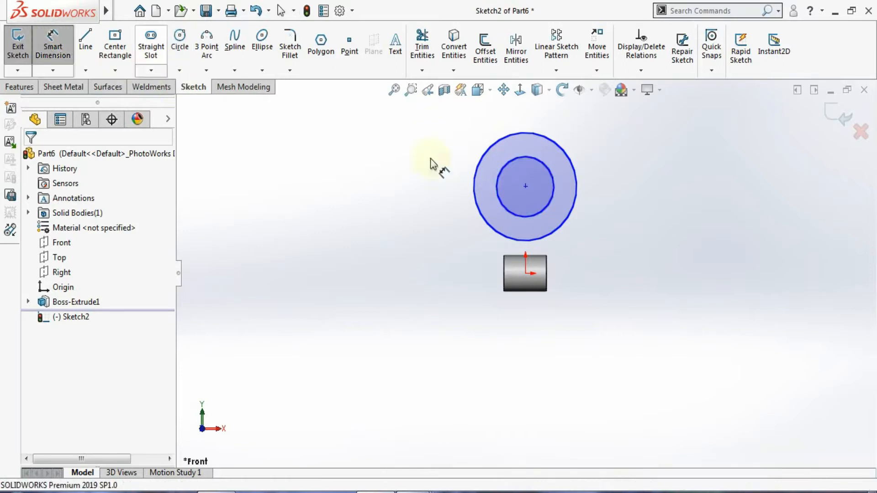
{"action": "left_click", "coordinate": [475, 184]}
{"action": "left_click", "coordinate": [448, 195]}
{"action": "type", "text": "9"}
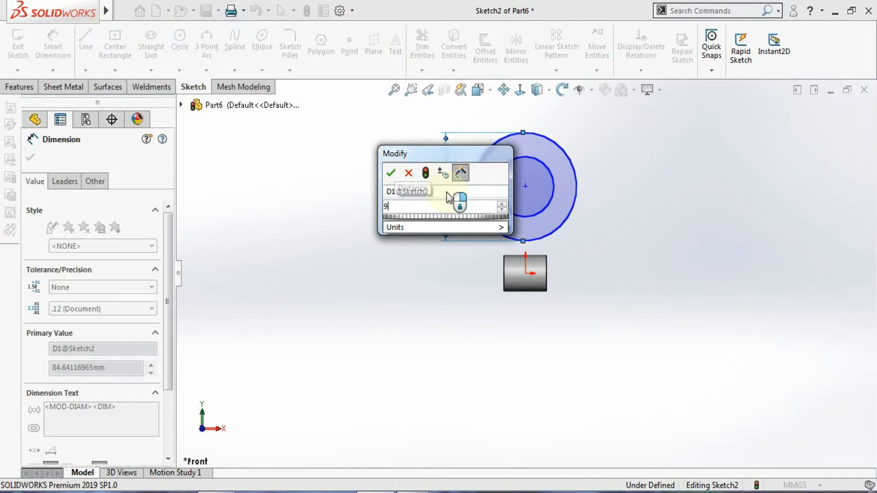
{"action": "key", "text": "Return"}
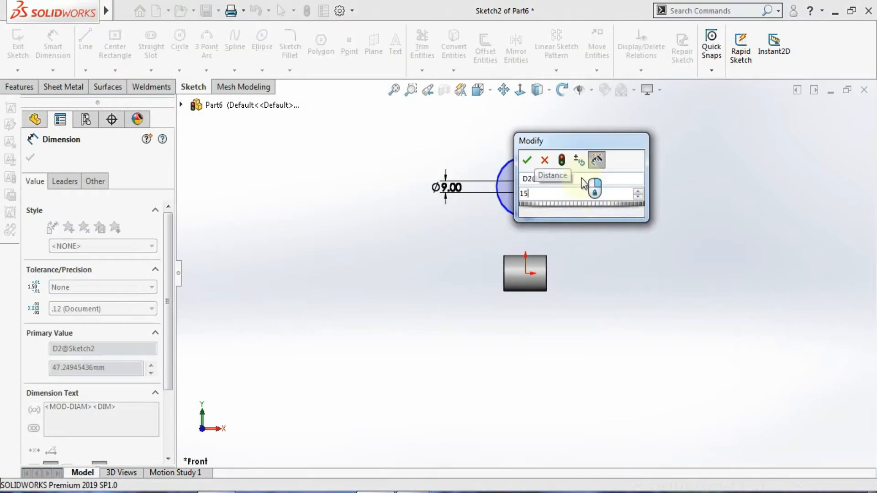
{"action": "key", "text": "Return"}
Step: Dimension the vertical distance between the circles' common centre and the origin as 26 mm
{"action": "scroll", "coordinate": [532, 198], "scroll_direction": "up", "scroll_amount": 2}
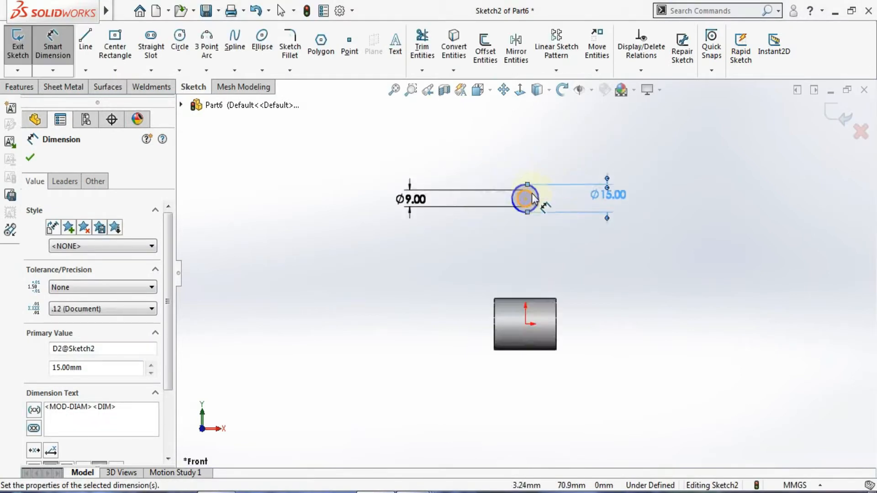
{"action": "scroll", "coordinate": [532, 197], "scroll_direction": "up", "scroll_amount": 1}
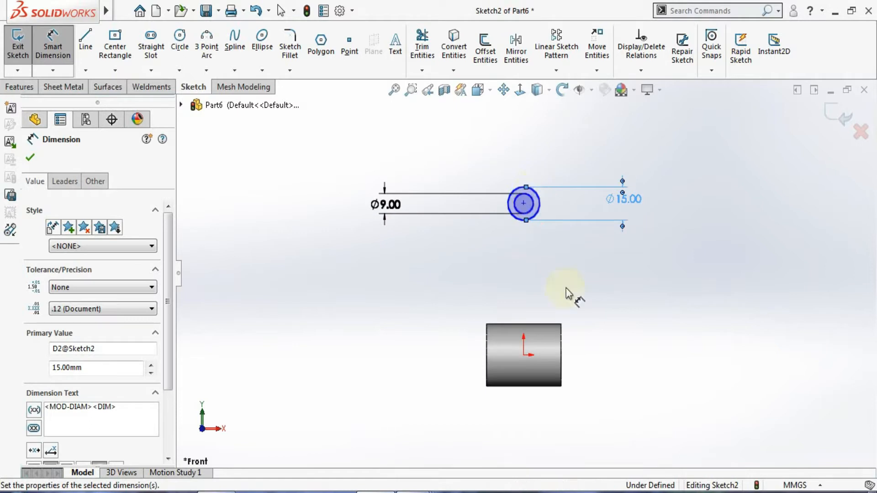
{"action": "left_click", "coordinate": [524, 204]}
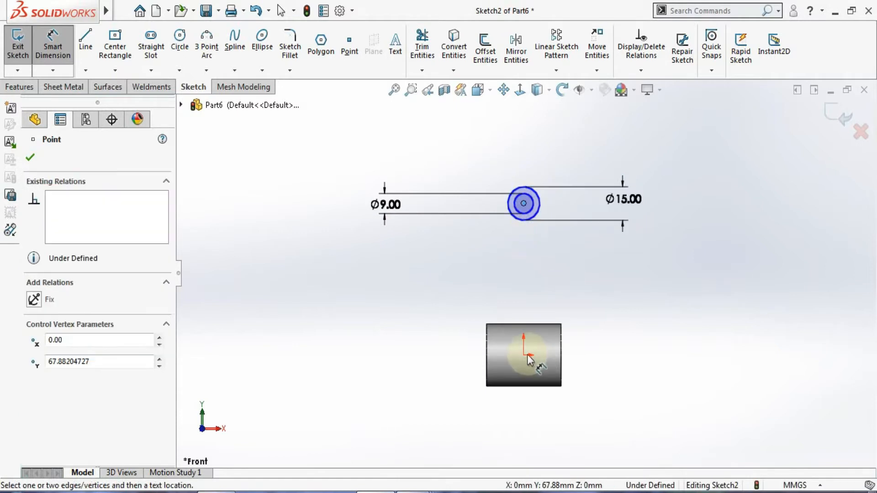
{"action": "left_click", "coordinate": [524, 355]}
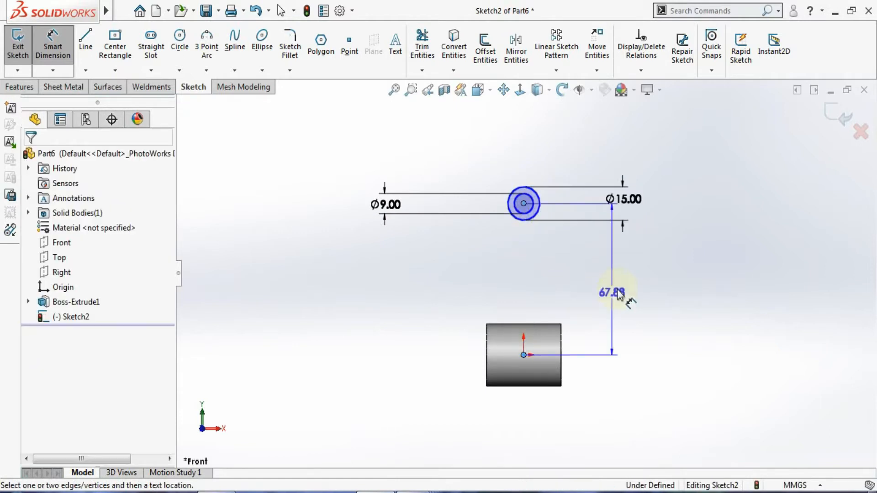
{"action": "left_click", "coordinate": [618, 293]}
{"action": "type", "text": "26"}
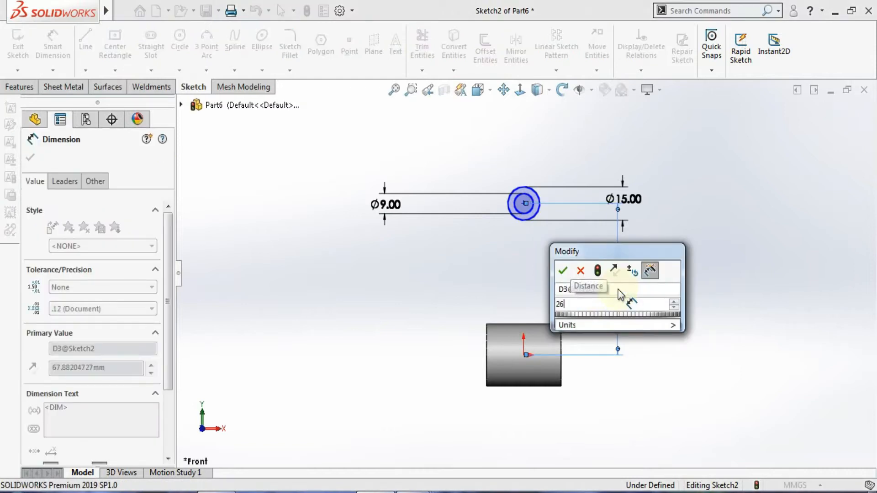
{"action": "key", "text": "Return"}
{"action": "key", "text": "Escape"}
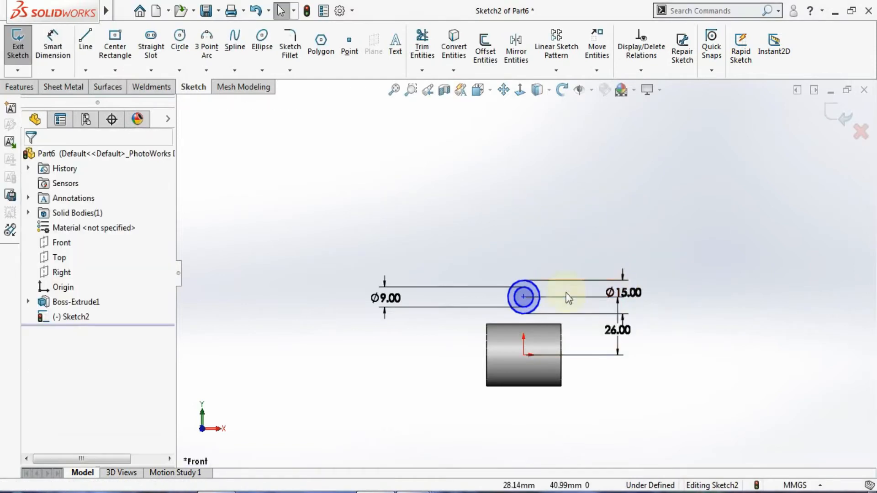
Step: Add a Vertical relation between the circles' common centre and the origin, and exit the sketch
{"action": "left_click", "coordinate": [524, 297]}
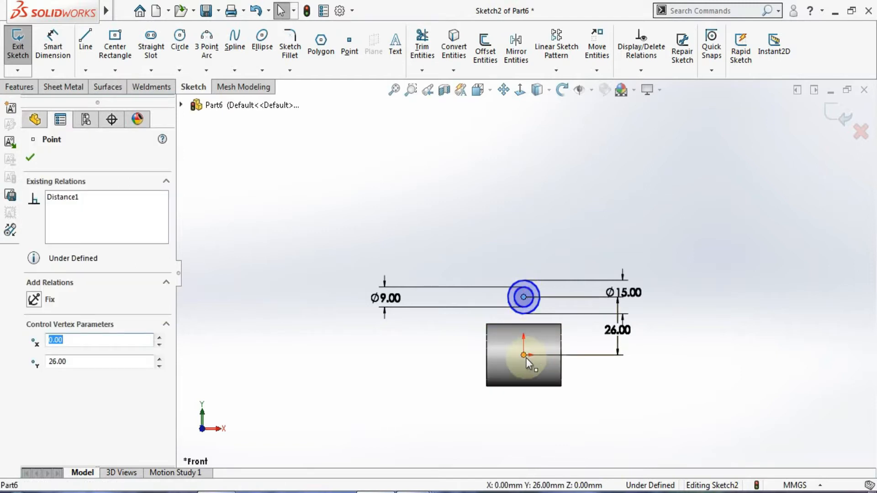
{"action": "left_click", "coordinate": [525, 356], "text": "ctrl"}
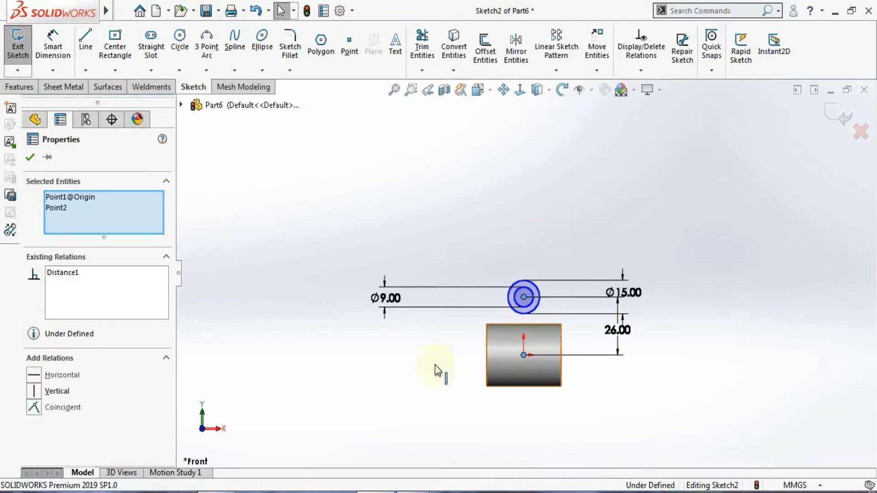
{"action": "left_click", "coordinate": [35, 391]}
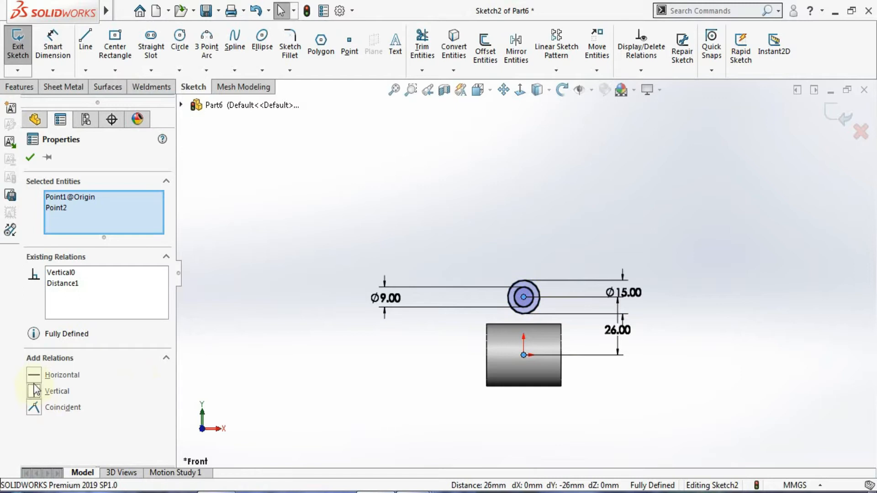
{"action": "left_click", "coordinate": [31, 157]}
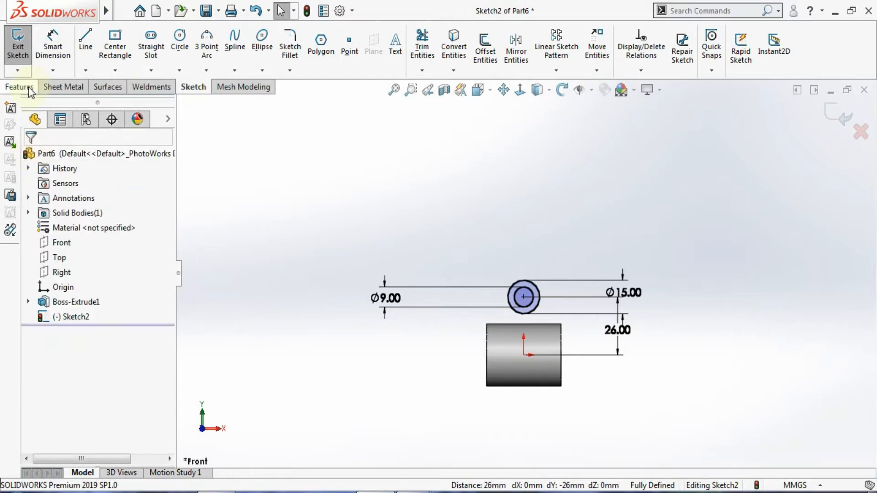
{"action": "left_click", "coordinate": [19, 54]}
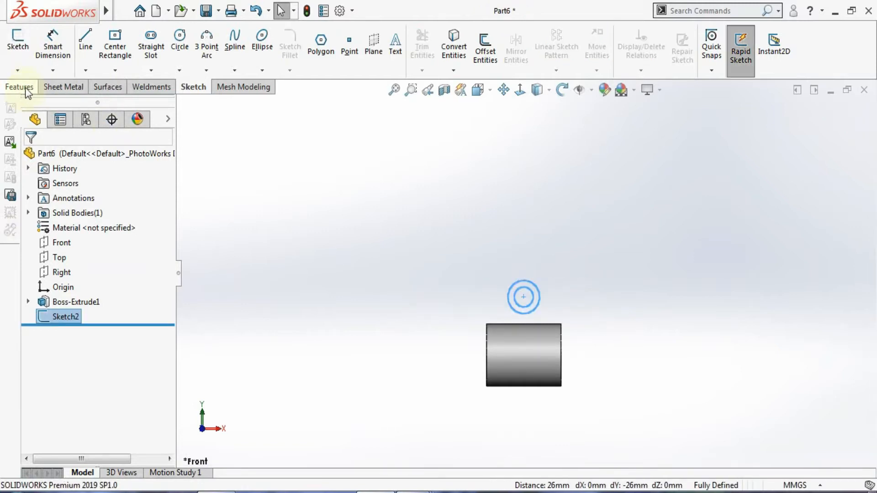
Step: Extrude the small ring profile 19 mm with the Mid Plane end condition, merging the result
{"action": "left_click", "coordinate": [25, 87]}
{"action": "left_click", "coordinate": [24, 51]}
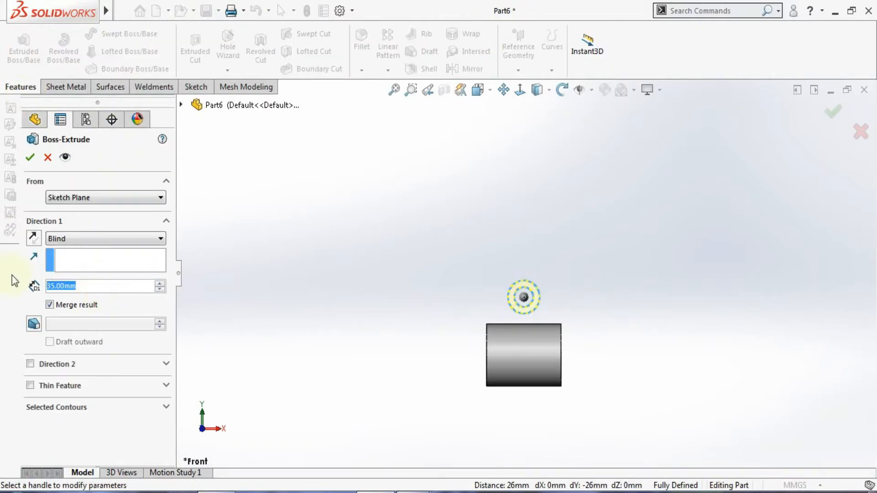
{"action": "type", "text": "19"}
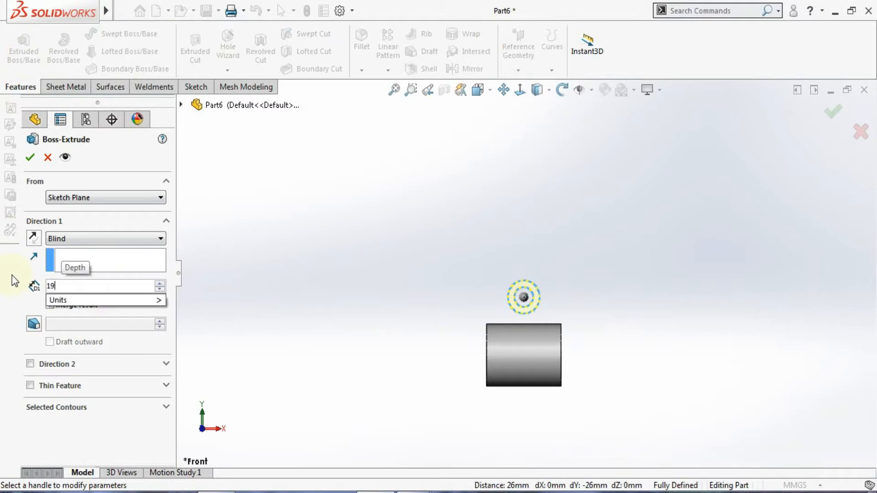
{"action": "left_click", "coordinate": [127, 238]}
{"action": "left_click", "coordinate": [111, 305]}
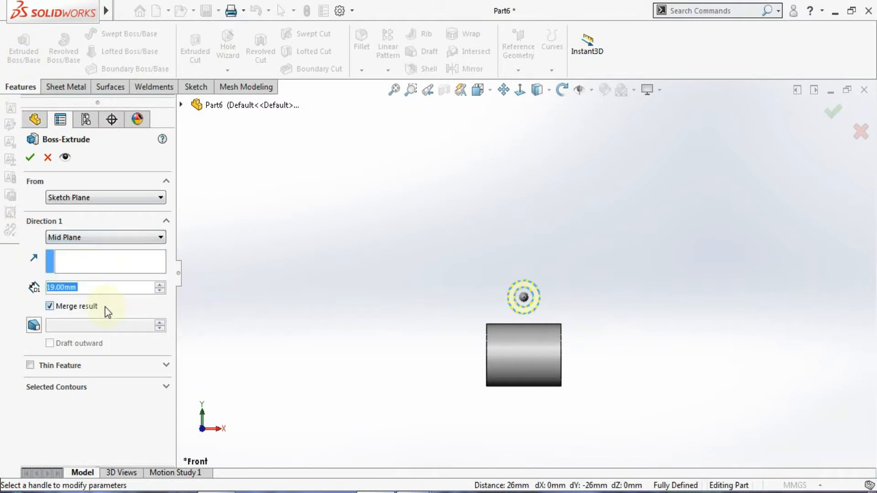
{"action": "left_click", "coordinate": [30, 158]}
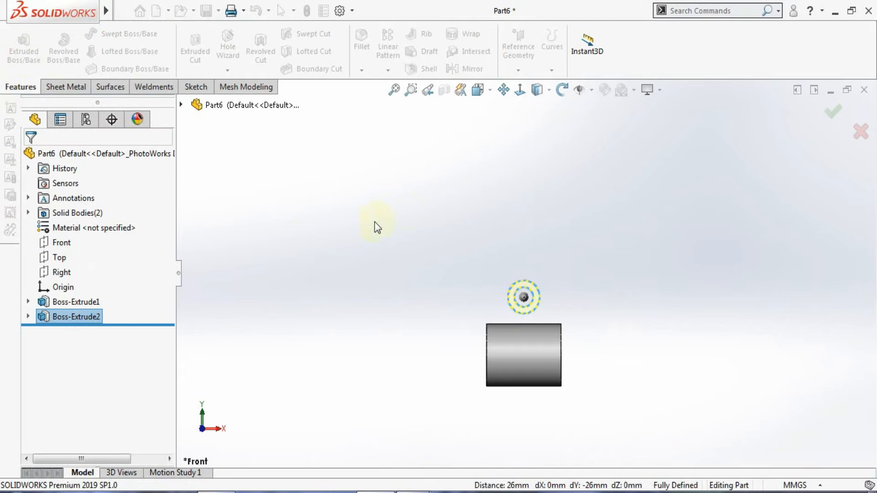
Step: Start a sketch on the Front plane and convert the small tube's outer circular edge into a sketch circle
{"action": "middle_click_drag", "start_coordinate": [374, 222], "coordinate": [603, 223]}
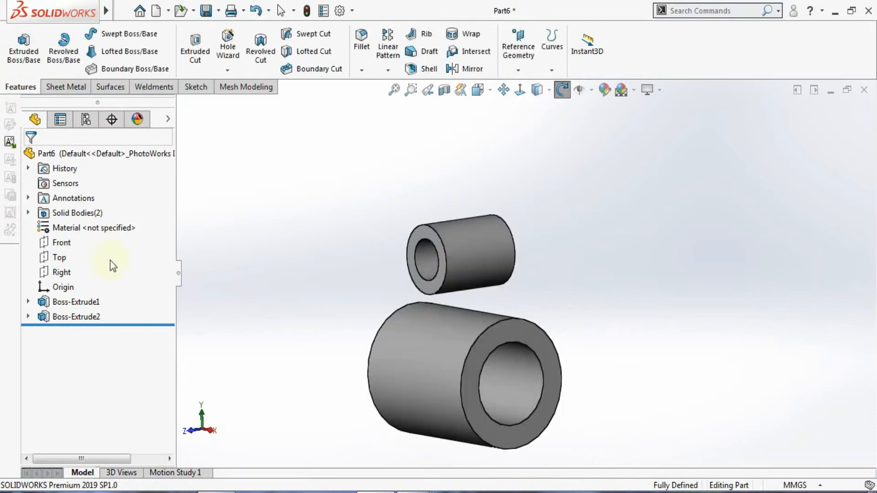
{"action": "left_click", "coordinate": [62, 245]}
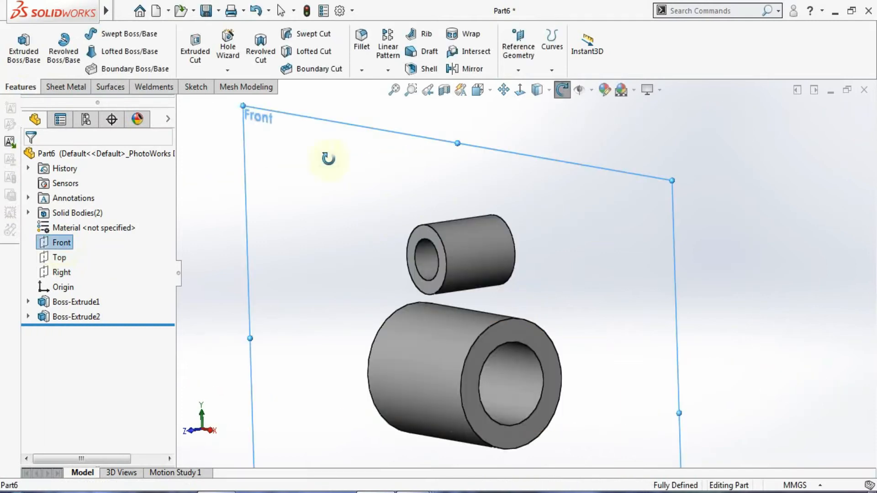
{"action": "left_click", "coordinate": [188, 90]}
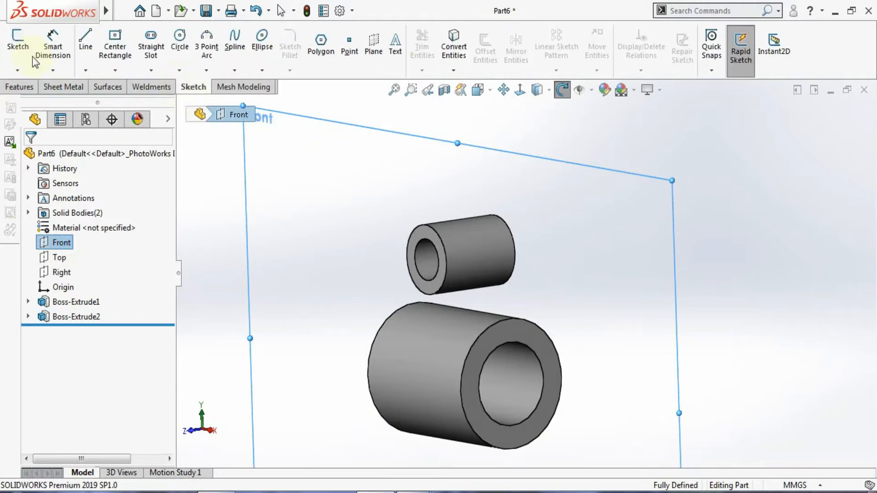
{"action": "left_click", "coordinate": [31, 55]}
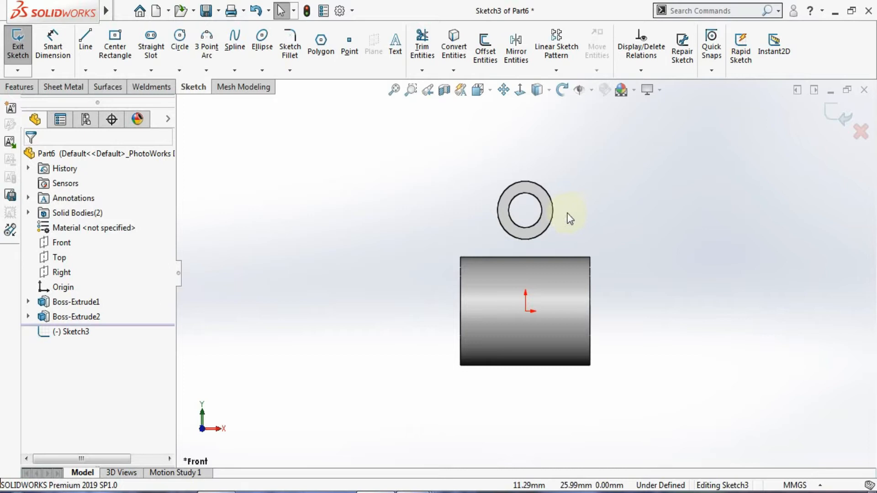
{"action": "left_click", "coordinate": [527, 184]}
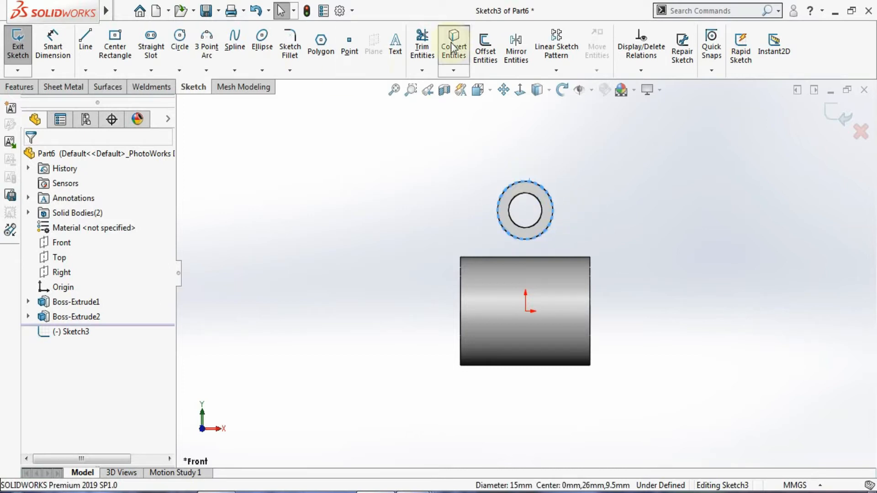
{"action": "left_click", "coordinate": [454, 46]}
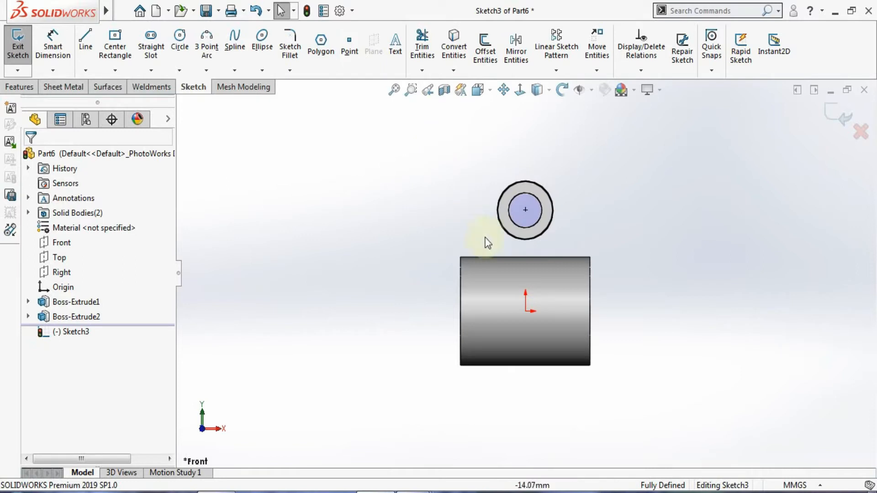
Step: Display hidden edges as dashed lines and convert the large tube's upper inner bore edge into a sketch line
{"action": "left_click", "coordinate": [490, 90]}
{"action": "left_click", "coordinate": [549, 91]}
{"action": "left_click", "coordinate": [538, 165]}
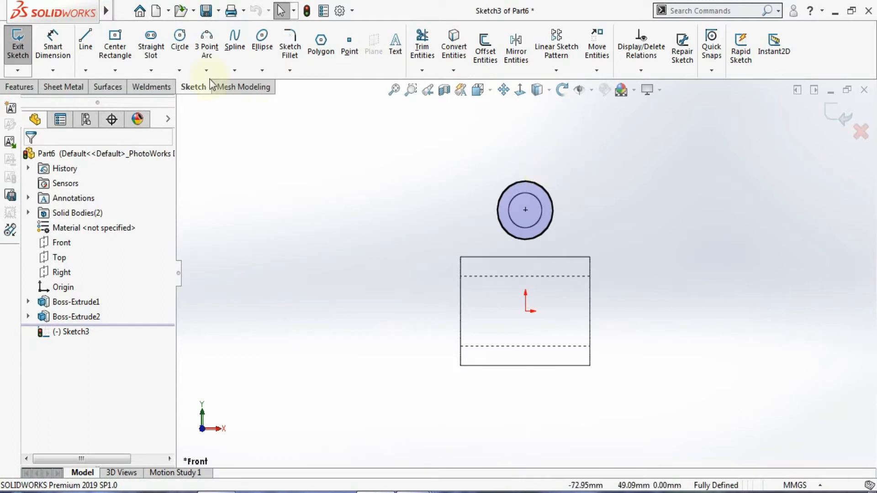
{"action": "left_click", "coordinate": [534, 277]}
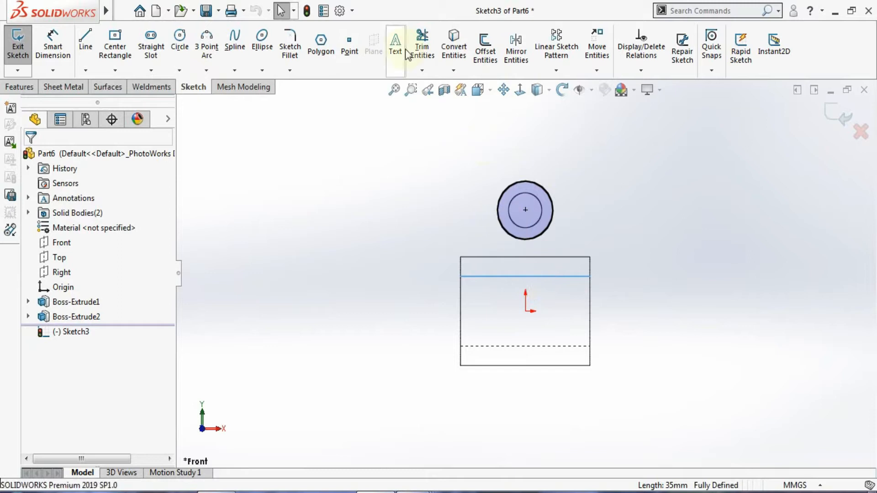
{"action": "left_click", "coordinate": [460, 48]}
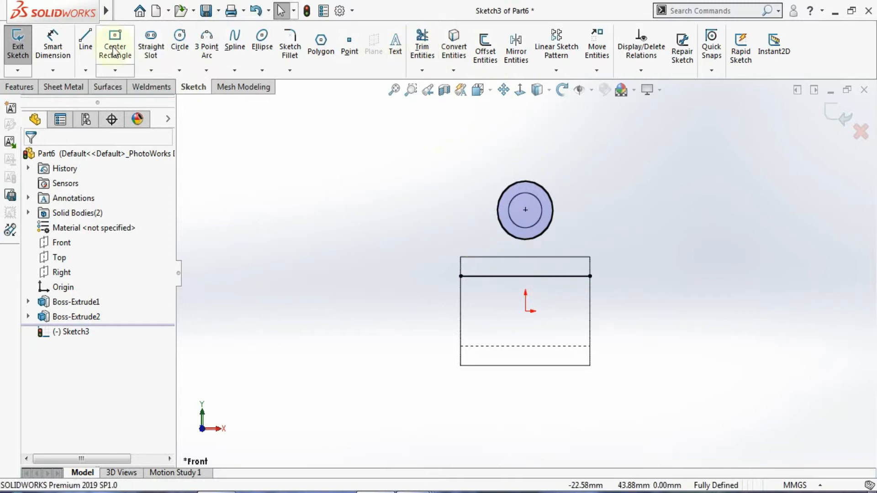
Step: Sketch a sloped line about 20 mm long from the large tube's upper-left corner to the left side of the converted circle
{"action": "left_click", "coordinate": [95, 45]}
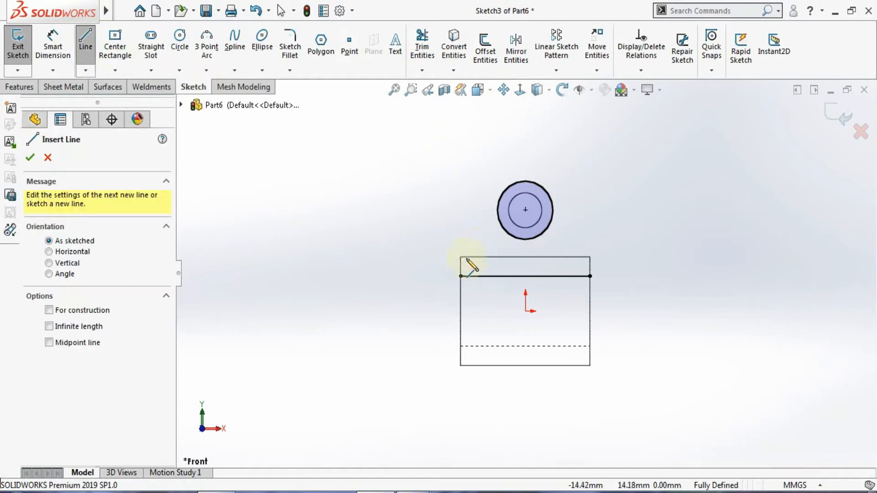
{"action": "left_click", "coordinate": [460, 258]}
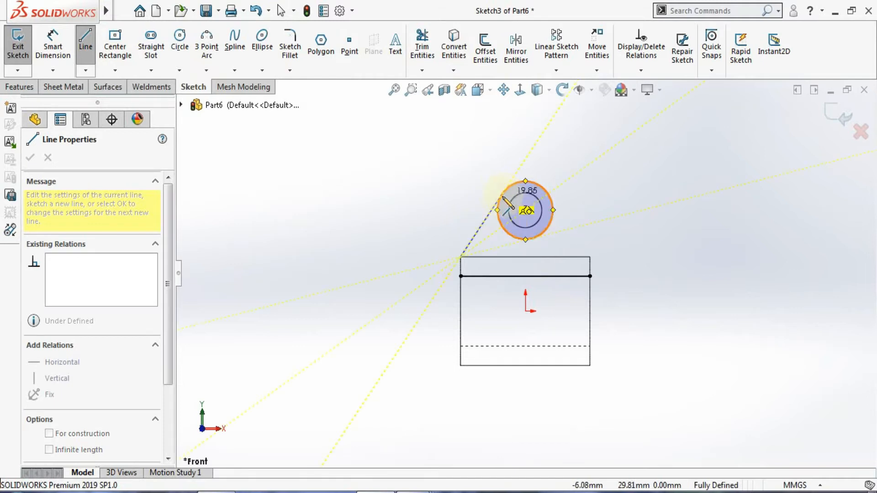
{"action": "left_click", "coordinate": [502, 199]}
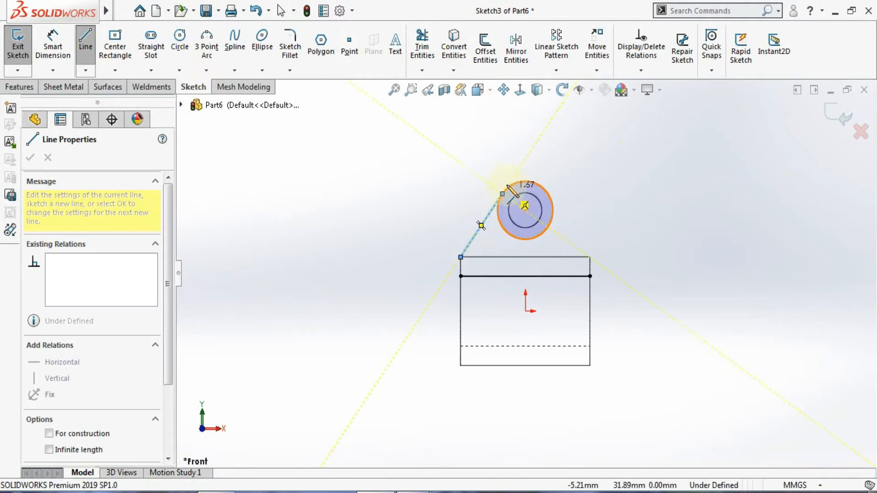
{"action": "key", "text": "Escape"}
Step: Draw a vertical centerline from the midpoint of the converted bore line up to the circle's centre
{"action": "left_click", "coordinate": [86, 70]}
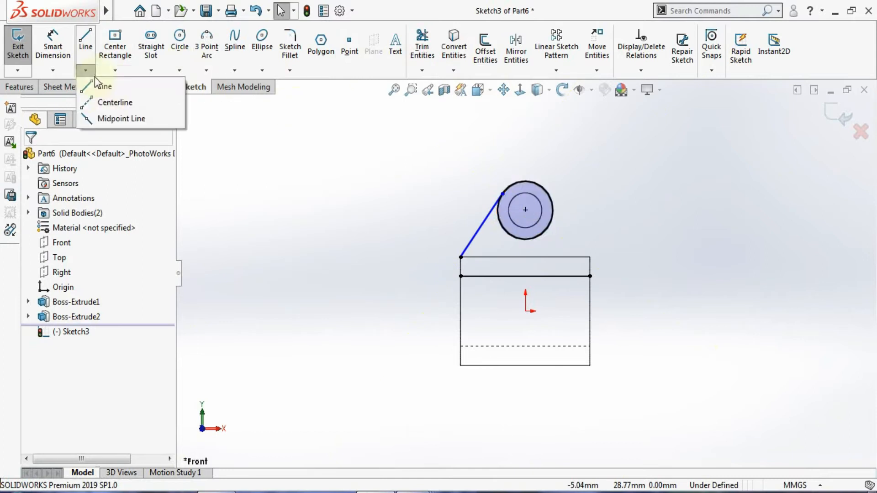
{"action": "left_click", "coordinate": [115, 103]}
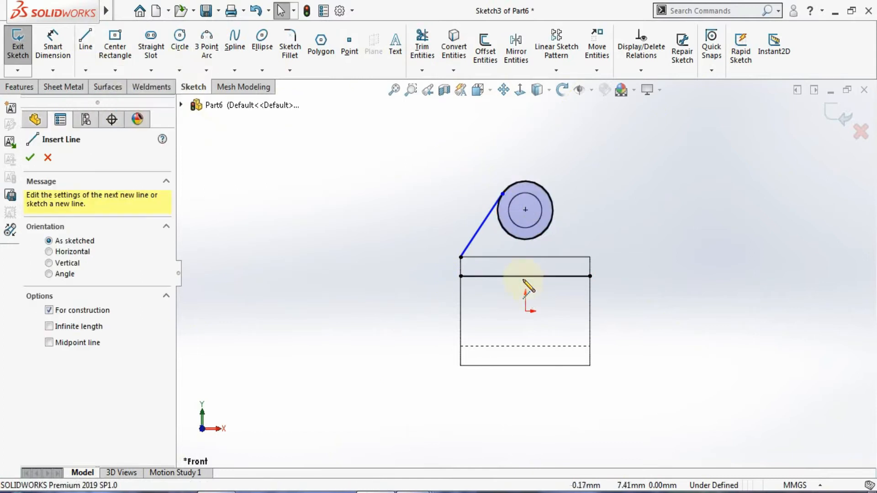
{"action": "left_click", "coordinate": [525, 276]}
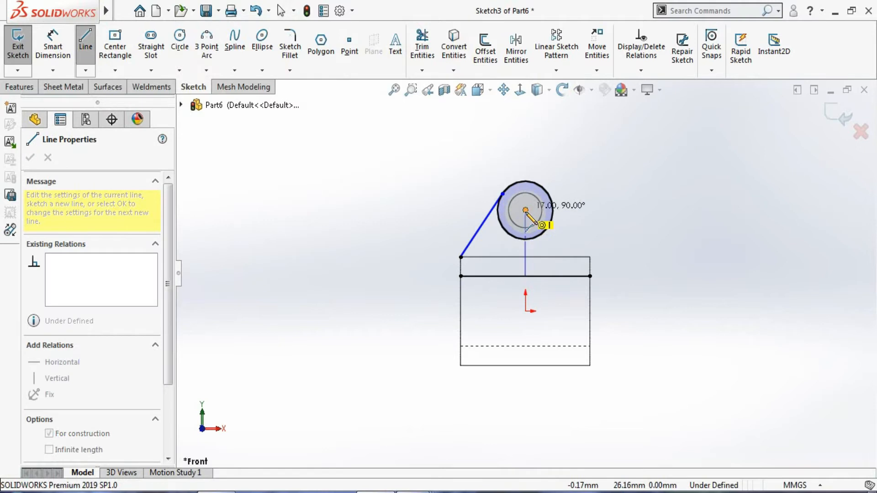
{"action": "left_click", "coordinate": [526, 210]}
{"action": "key", "text": "Escape"}
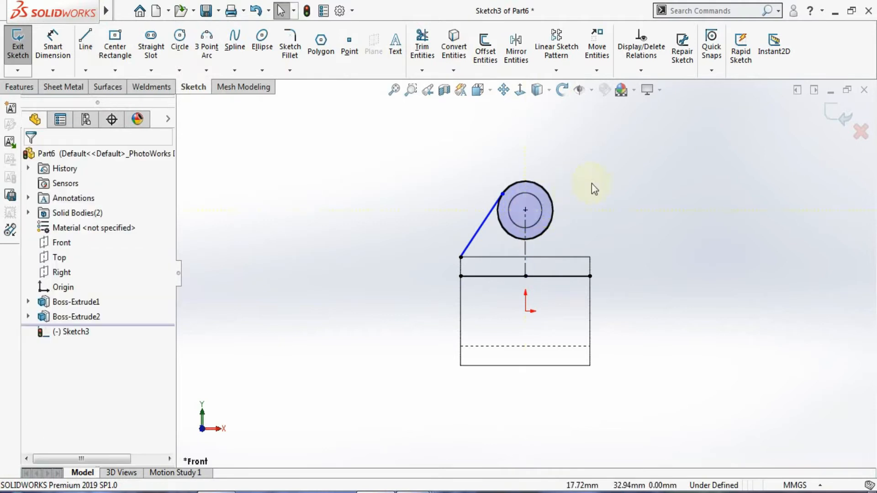
Step: Add a Tangent relation between the sloped line and the converted outer circle
{"action": "scroll", "coordinate": [577, 214], "scroll_direction": "down", "scroll_amount": 1}
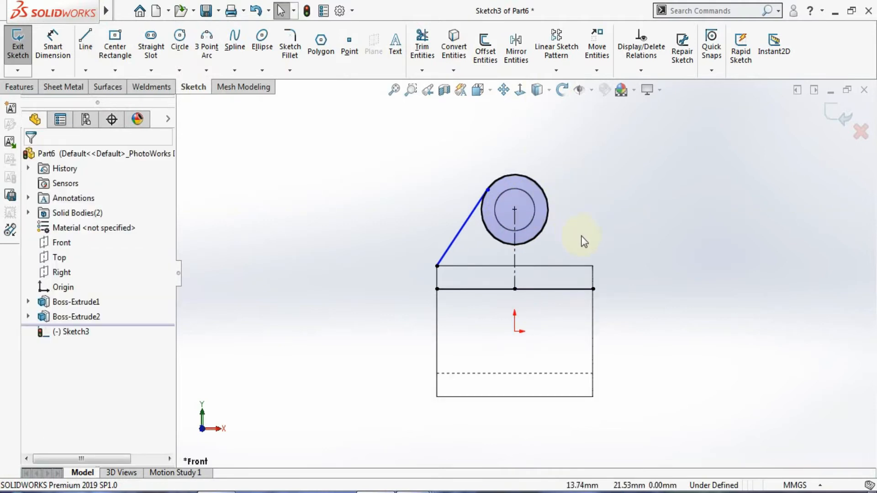
{"action": "left_click", "coordinate": [446, 254]}
{"action": "left_click_drag", "start_coordinate": [456, 243], "coordinate": [431, 191]}
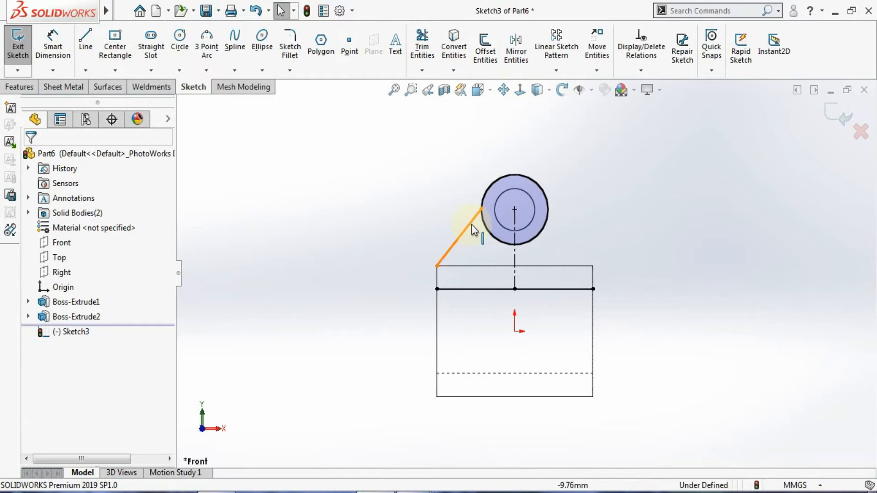
{"action": "left_click", "coordinate": [473, 229]}
{"action": "left_click", "coordinate": [485, 201], "text": "ctrl"}
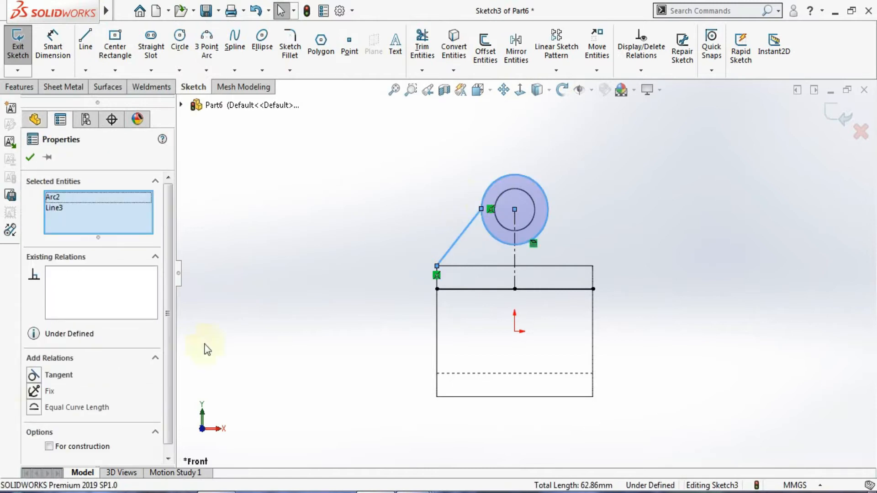
{"action": "left_click", "coordinate": [33, 375]}
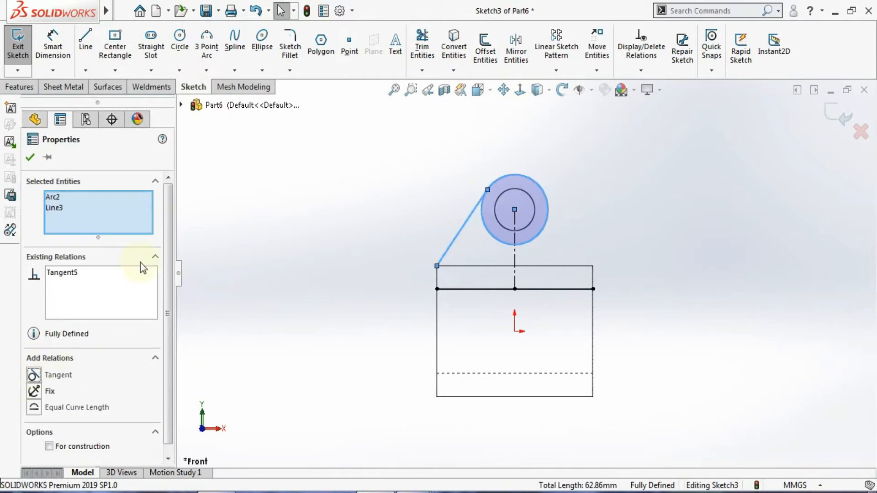
{"action": "left_click", "coordinate": [30, 157]}
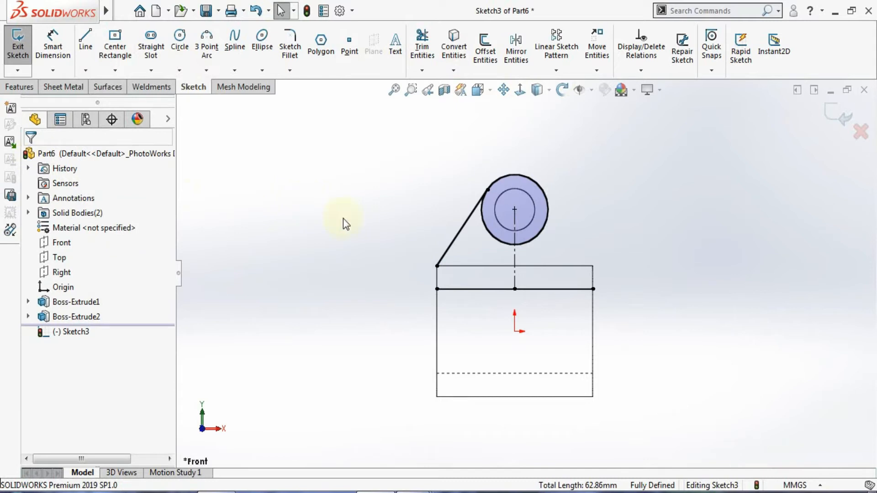
Step: Sketch a short vertical line from the sloped line's lower end to the left end of the converted bore line
{"action": "left_click", "coordinate": [85, 46]}
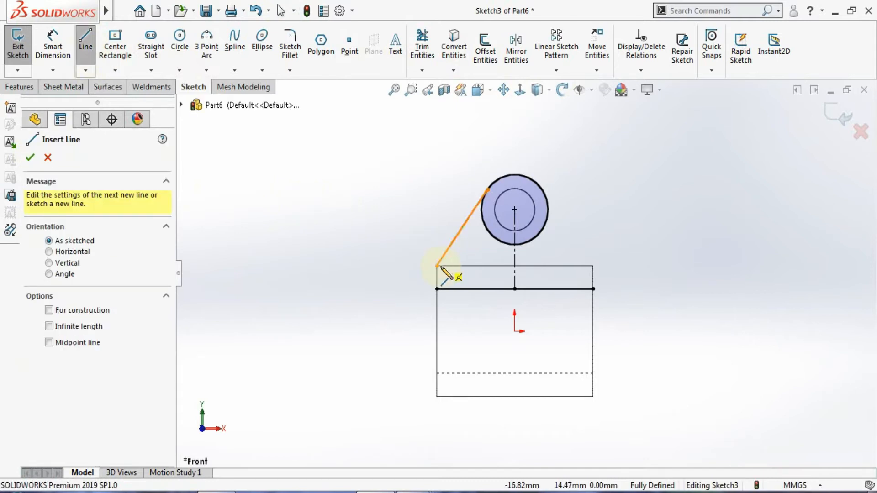
{"action": "left_click", "coordinate": [437, 266]}
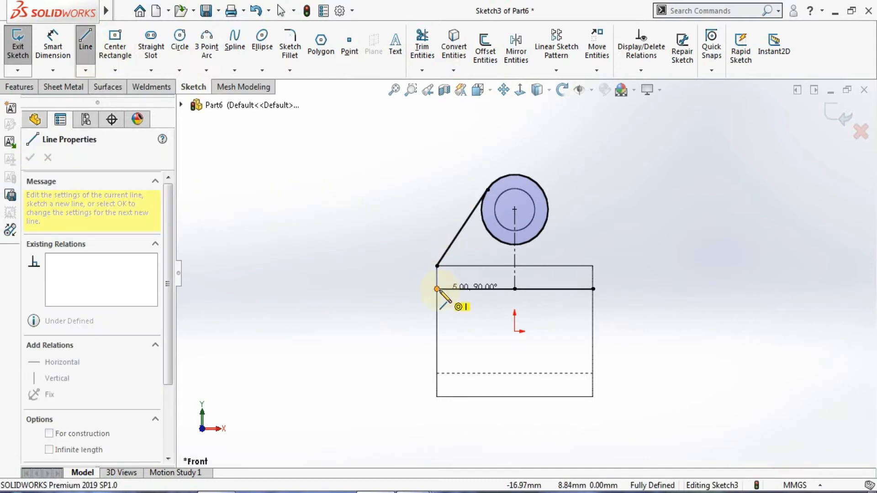
{"action": "left_click", "coordinate": [437, 289]}
{"action": "key", "text": "Escape"}
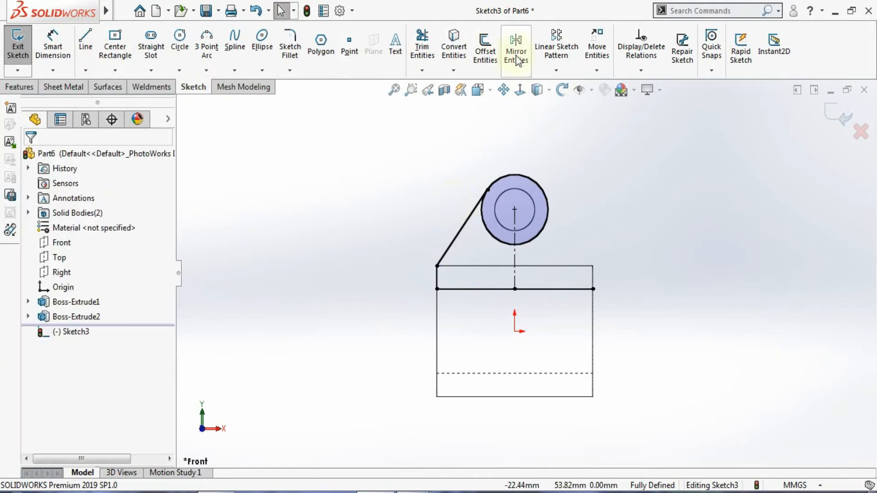
Step: Mirror the sloped line and the short vertical line about the vertical centerline, keeping the originals
{"action": "left_click", "coordinate": [518, 61]}
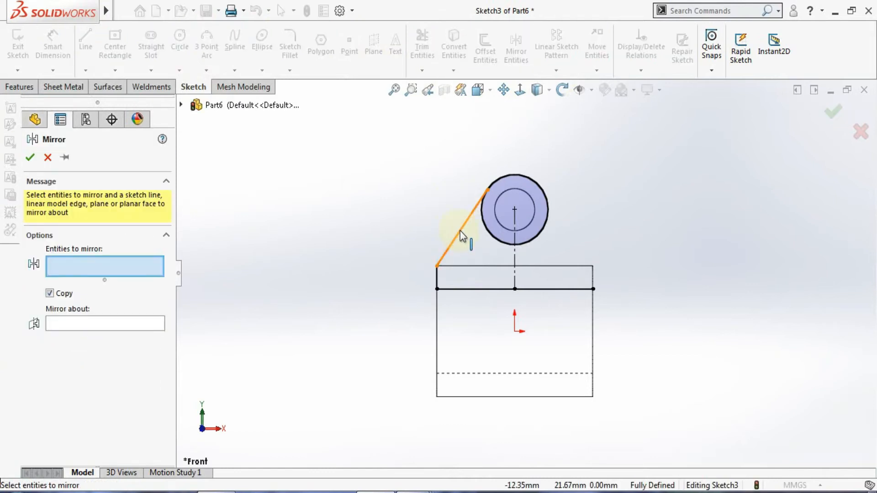
{"action": "left_click", "coordinate": [463, 235]}
{"action": "left_click", "coordinate": [437, 281]}
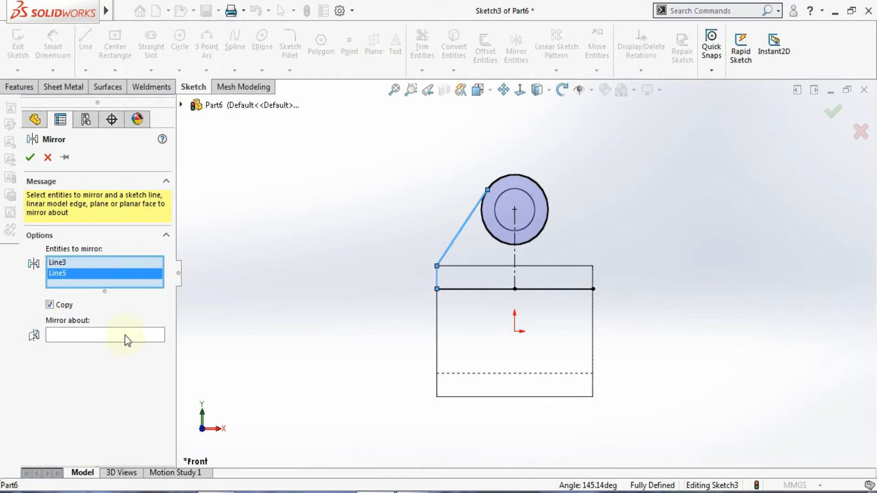
{"action": "left_click", "coordinate": [125, 335]}
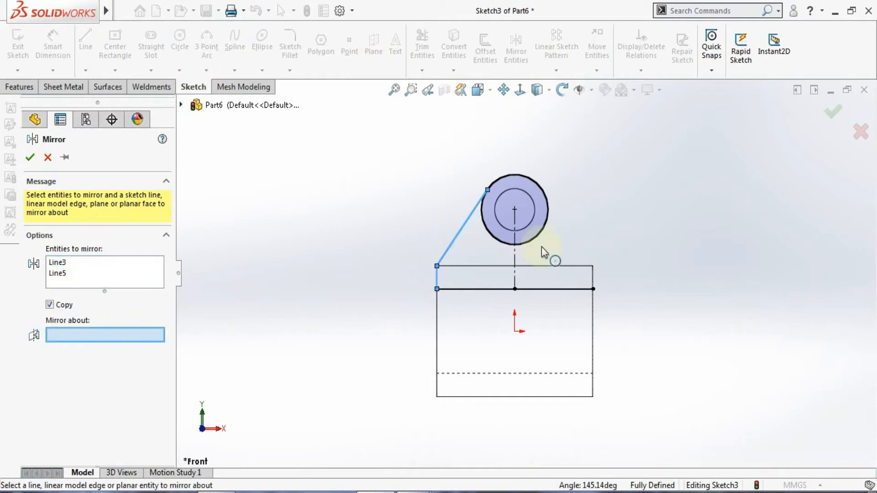
{"action": "left_click", "coordinate": [517, 259]}
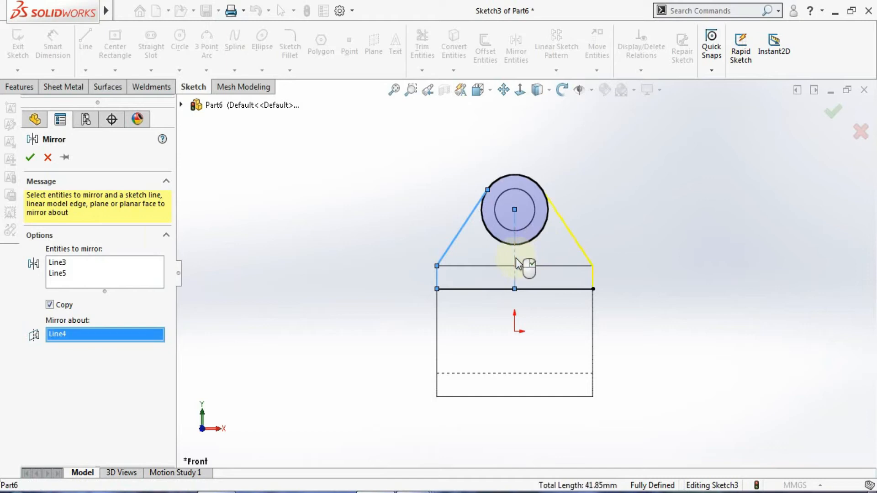
{"action": "left_click", "coordinate": [30, 159]}
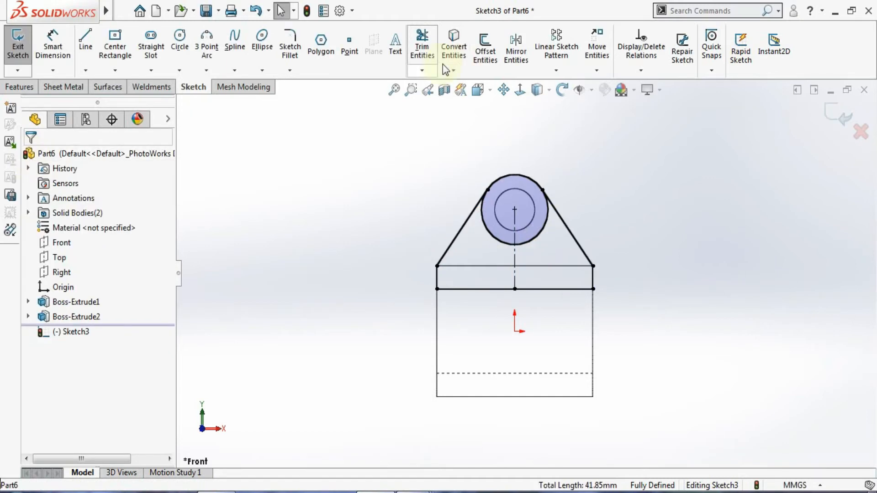
Step: Trim away the circle's upper arc between the two tangent points with Power trim, and exit the sketch
{"action": "left_click", "coordinate": [421, 53]}
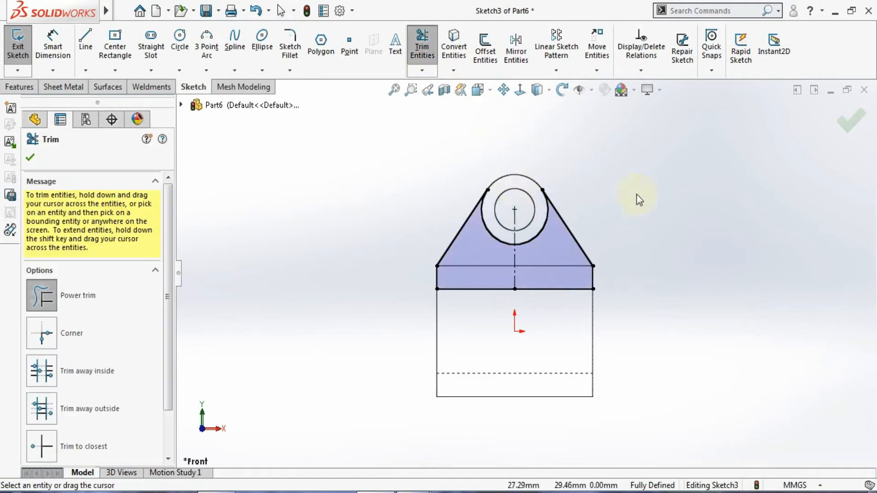
{"action": "left_click", "coordinate": [30, 159]}
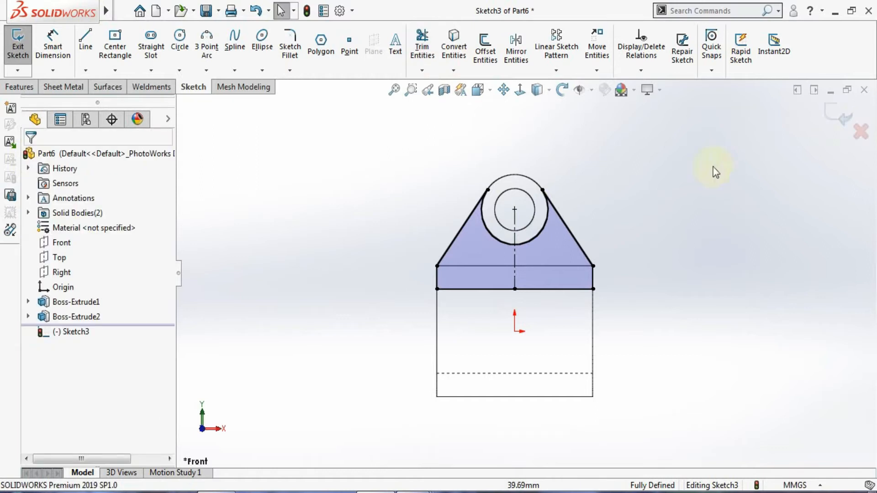
{"action": "left_click", "coordinate": [839, 115]}
Step: Extrude the tapered web sketch 5 mm as a Mid Plane boss merged with the tubes
{"action": "left_click", "coordinate": [23, 87]}
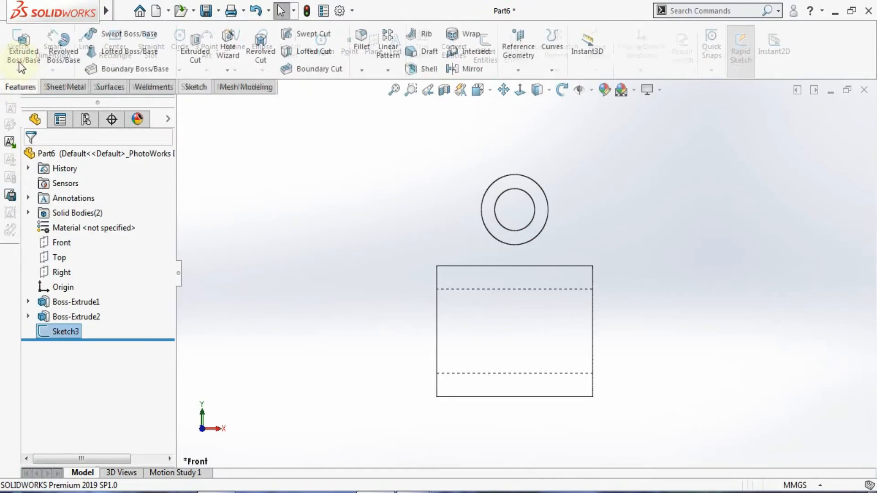
{"action": "left_click", "coordinate": [20, 57]}
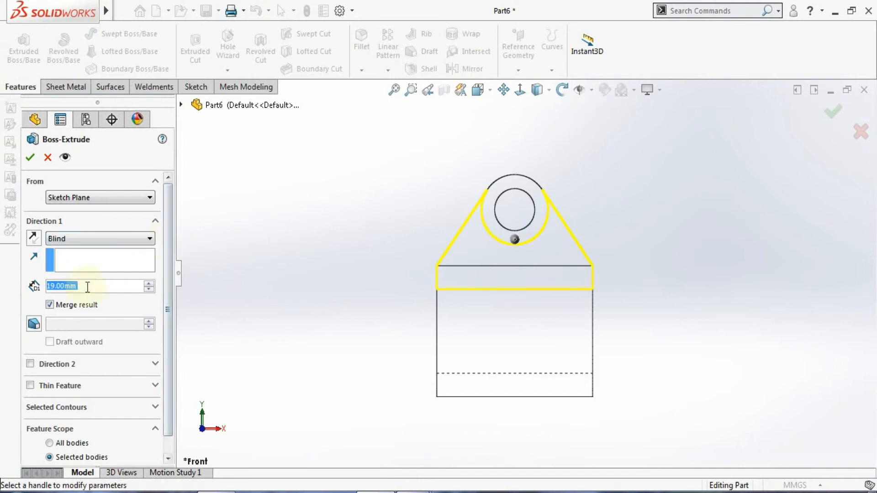
{"action": "type", "text": "8"}
{"action": "left_click", "coordinate": [87, 237]}
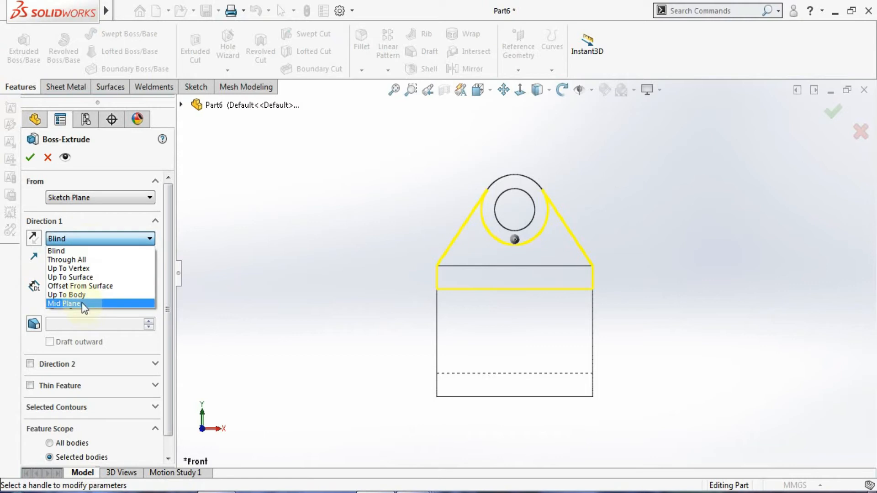
{"action": "left_click", "coordinate": [82, 303]}
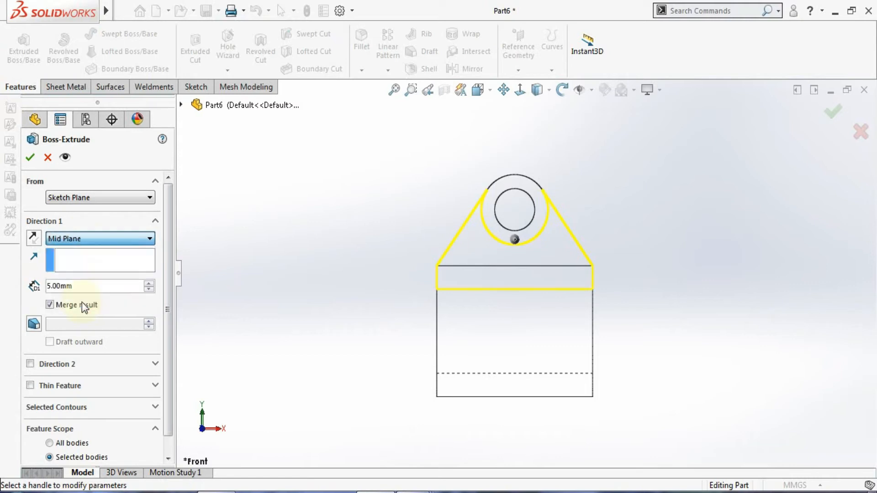
{"action": "left_click", "coordinate": [31, 157]}
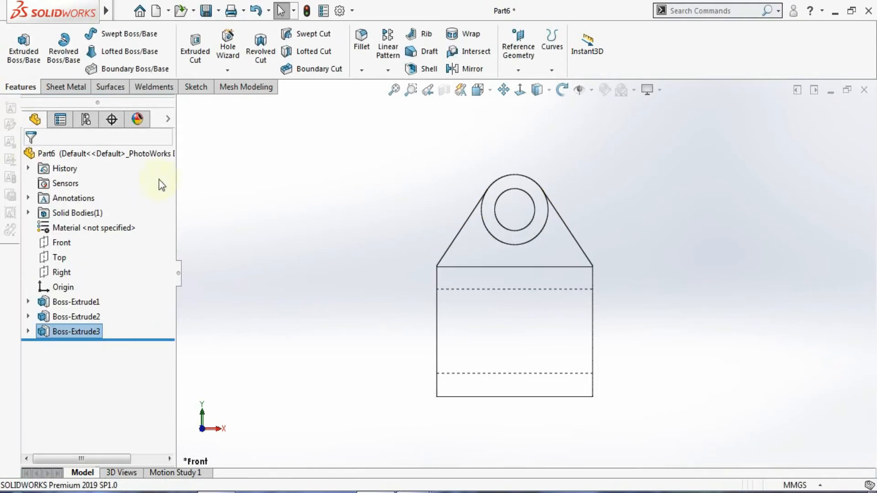
Step: Show the model shaded with edges and rotate it to examine the web between the two tubes
{"action": "left_click", "coordinate": [547, 94]}
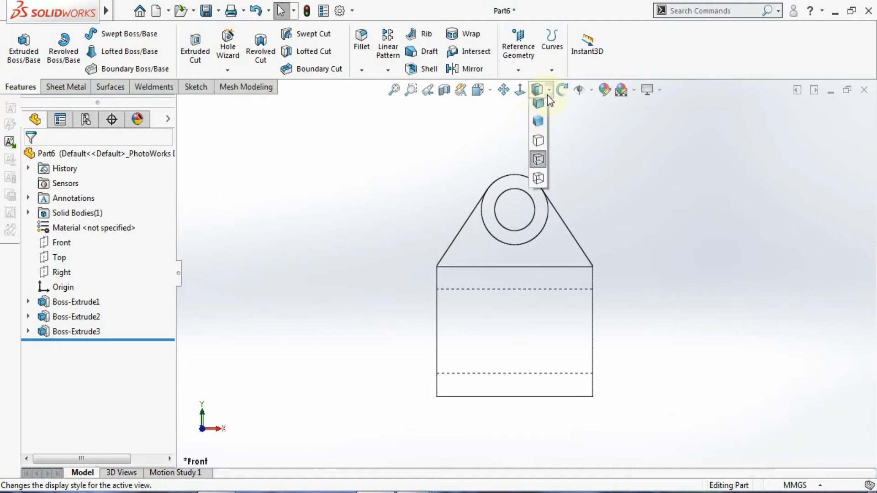
{"action": "left_click", "coordinate": [539, 147]}
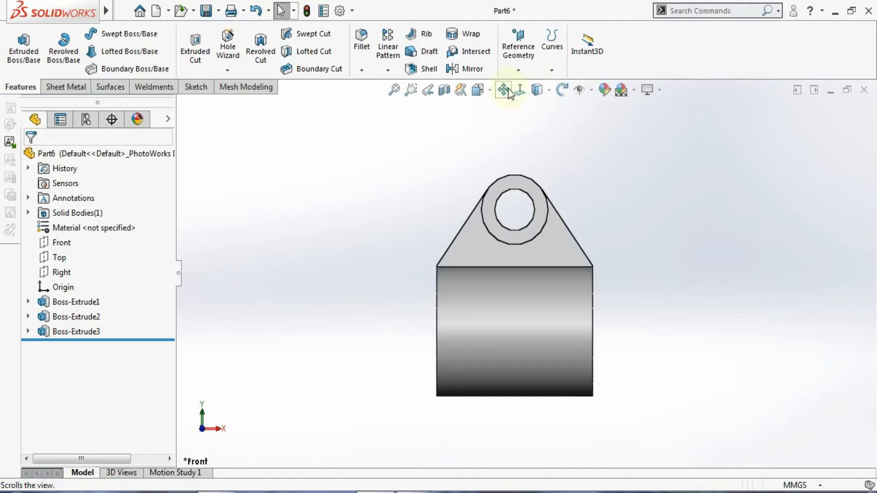
{"action": "left_click", "coordinate": [562, 90]}
{"action": "left_click_drag", "start_coordinate": [535, 189], "coordinate": [566, 96]}
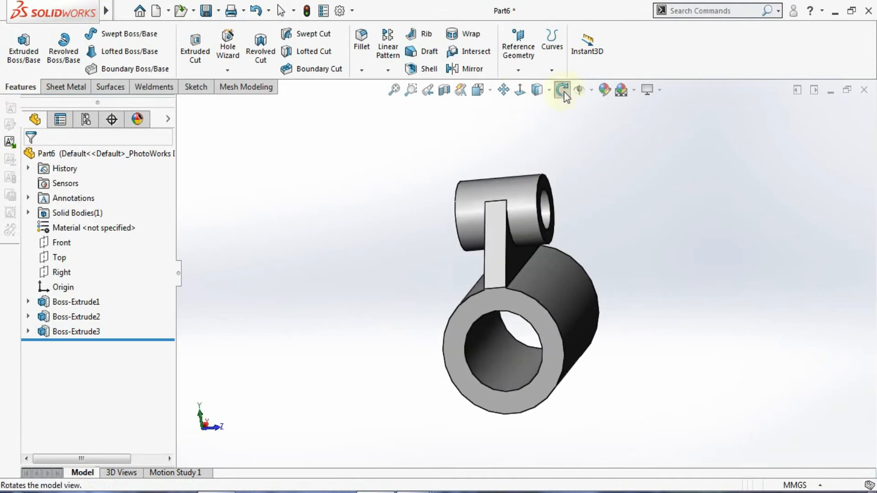
{"action": "left_click", "coordinate": [564, 94]}
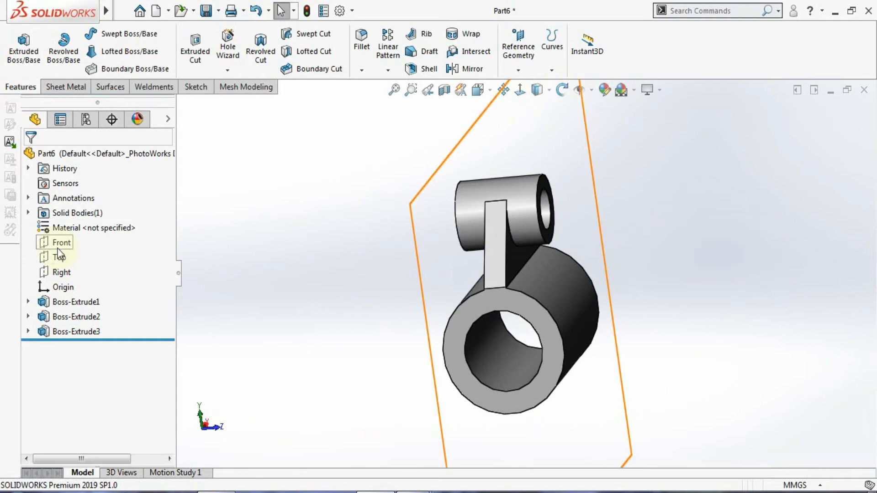
Step: Start a sketch on the Right plane and set the display style to Hidden Lines Visible
{"action": "left_click", "coordinate": [62, 272]}
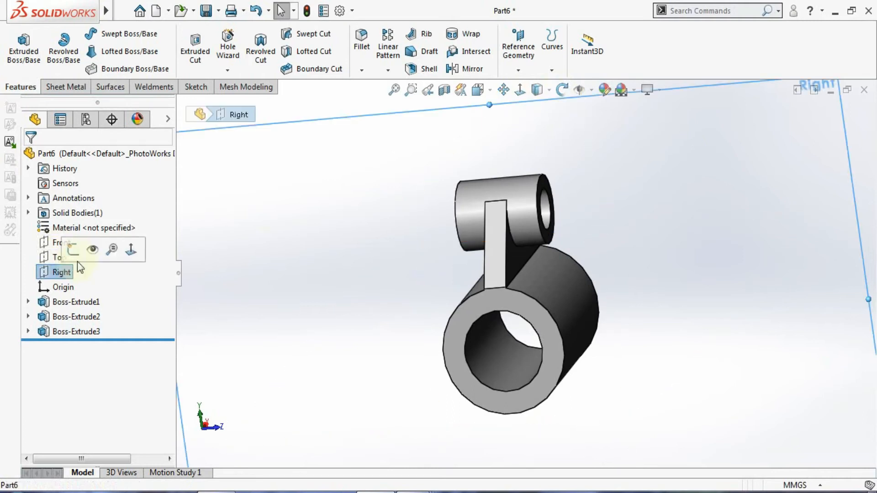
{"action": "left_click", "coordinate": [195, 87]}
{"action": "left_click", "coordinate": [18, 40]}
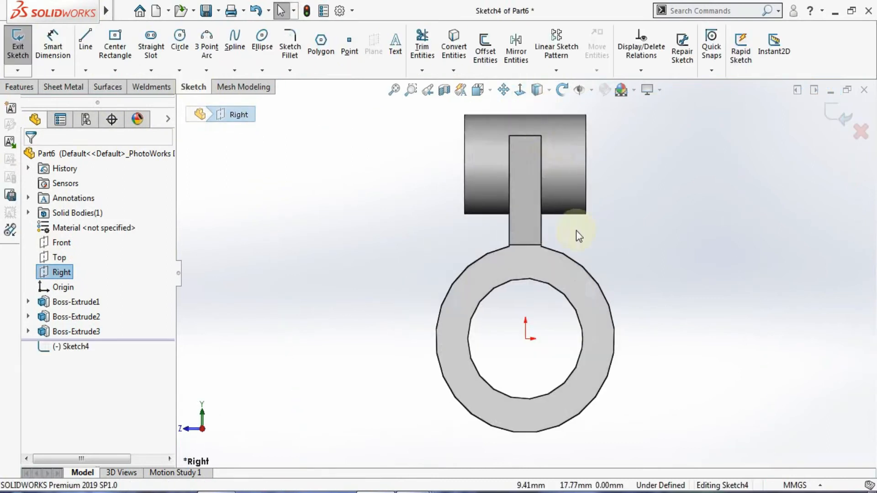
{"action": "scroll", "coordinate": [560, 158], "scroll_direction": "down", "scroll_amount": 2}
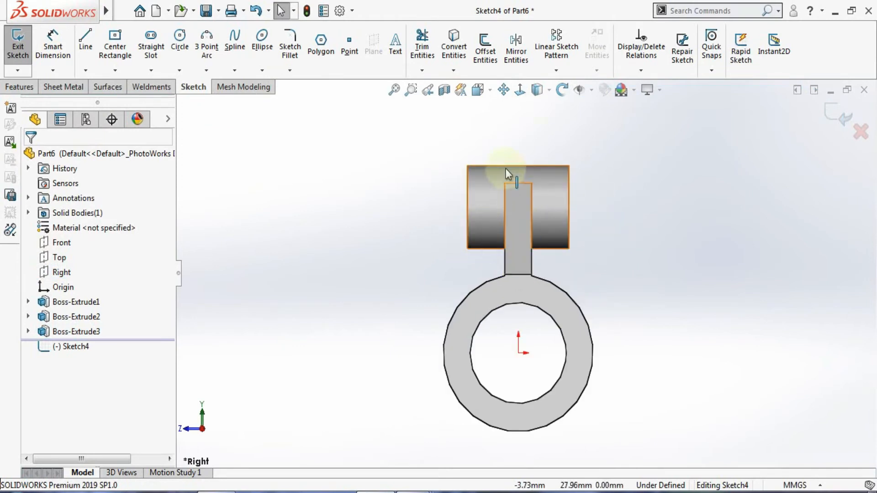
{"action": "left_click", "coordinate": [549, 91]}
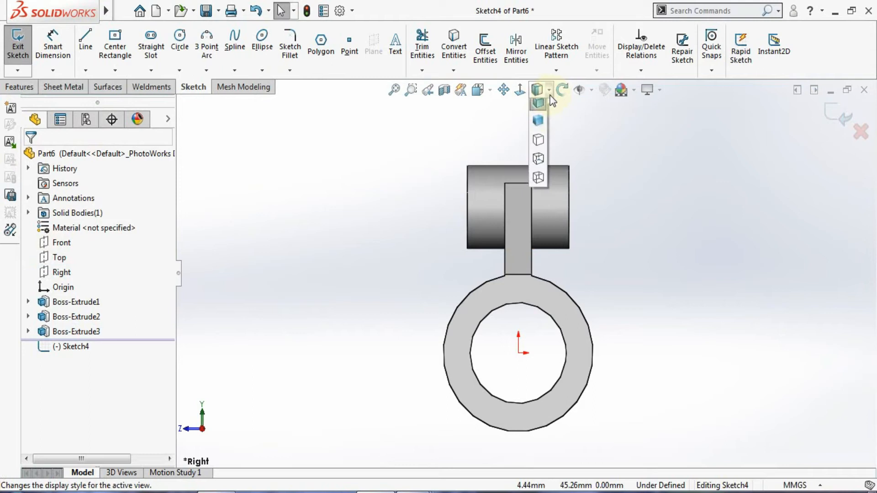
{"action": "left_click", "coordinate": [538, 166]}
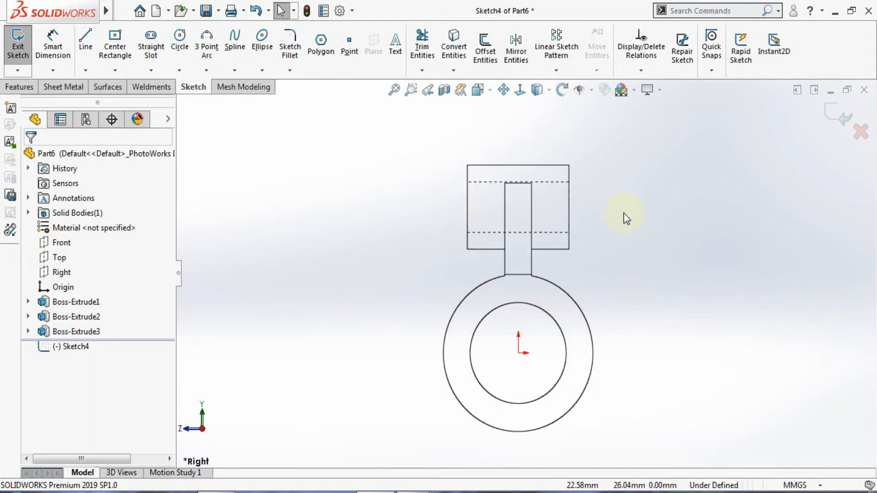
Step: Convert the small tube's lower bore line and the large tube's outer circle into sketch entities
{"action": "left_click", "coordinate": [551, 234]}
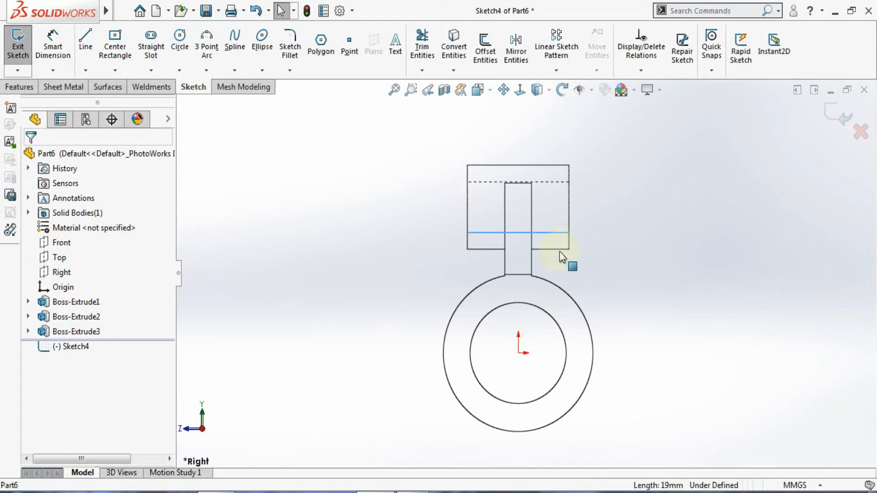
{"action": "left_click", "coordinate": [562, 289], "text": "ctrl"}
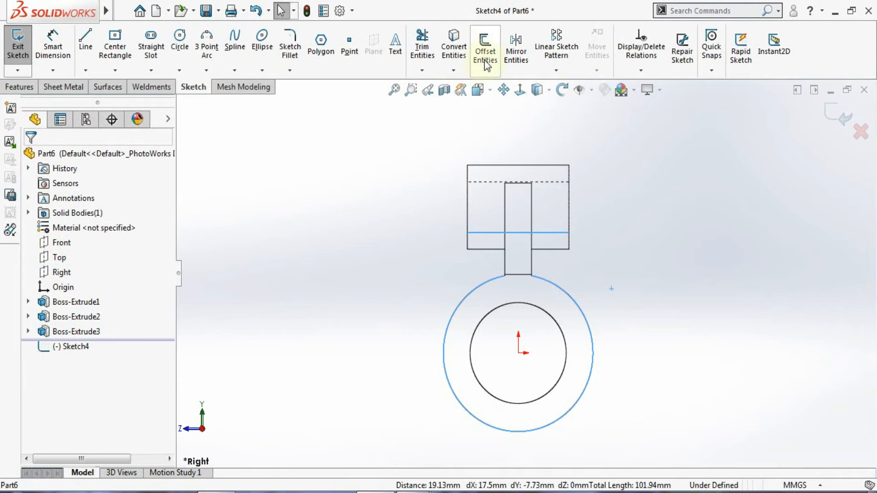
{"action": "left_click", "coordinate": [462, 60]}
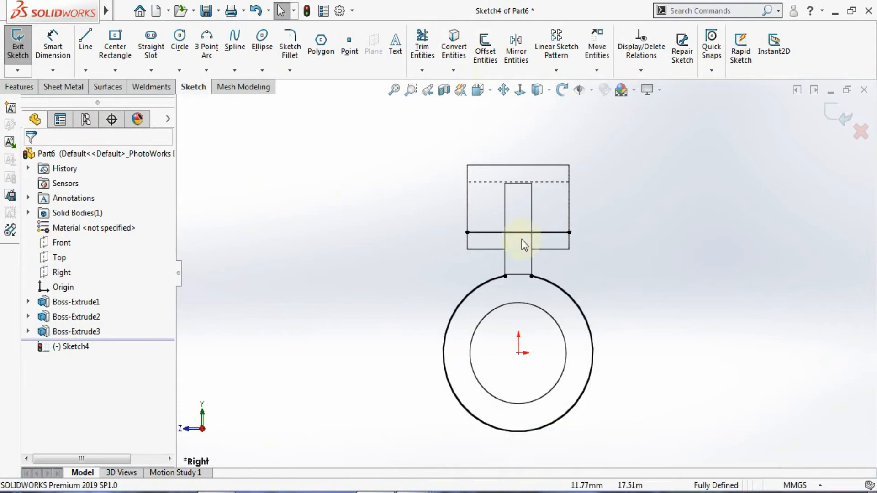
Step: Sketch a sloped line from the small tube's lower-left corner to the left side of the converted outer circle
{"action": "left_click", "coordinate": [85, 40]}
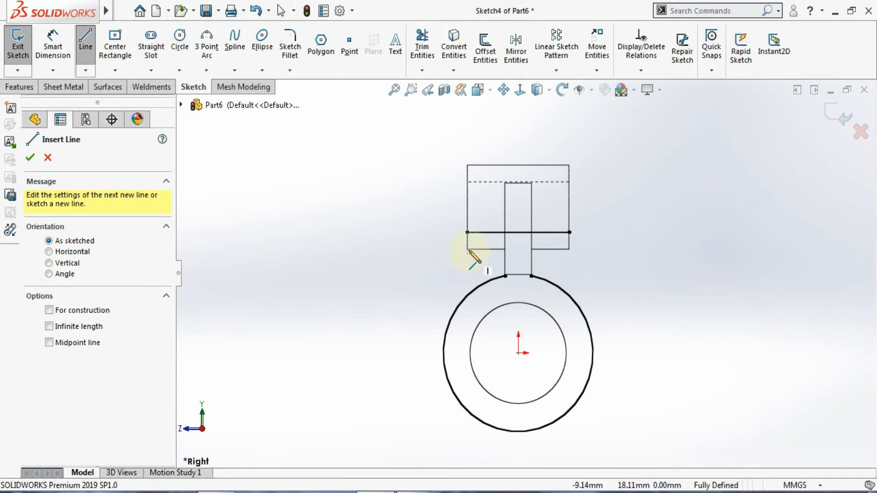
{"action": "left_click", "coordinate": [467, 249]}
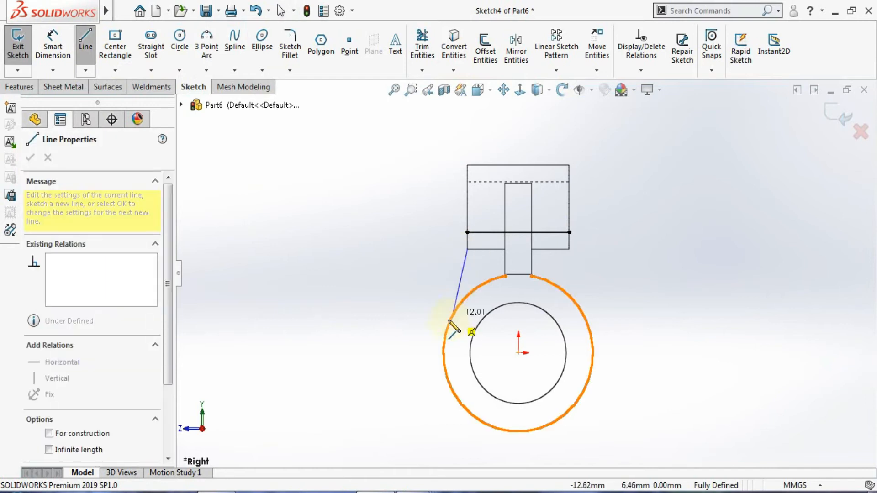
{"action": "left_click", "coordinate": [444, 329]}
{"action": "key", "text": "Escape"}
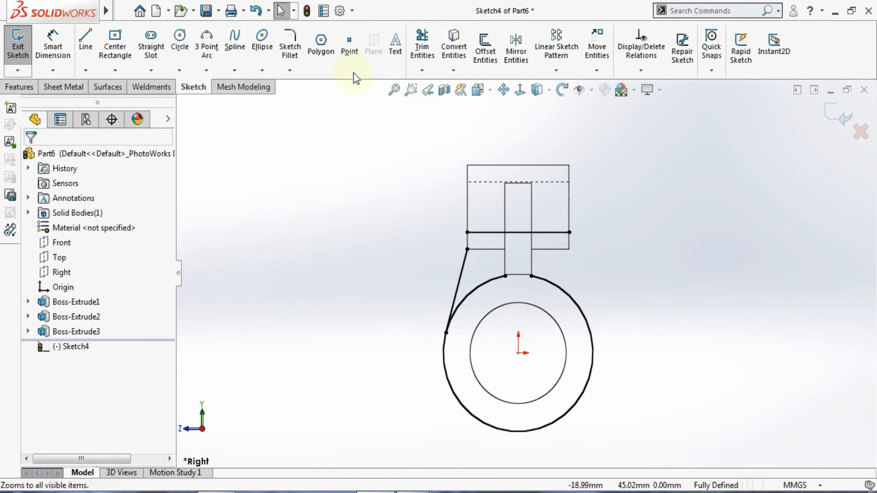
Step: Extend the sloped line's upper end to the converted bore line with Extend Entities
{"action": "left_click", "coordinate": [429, 73]}
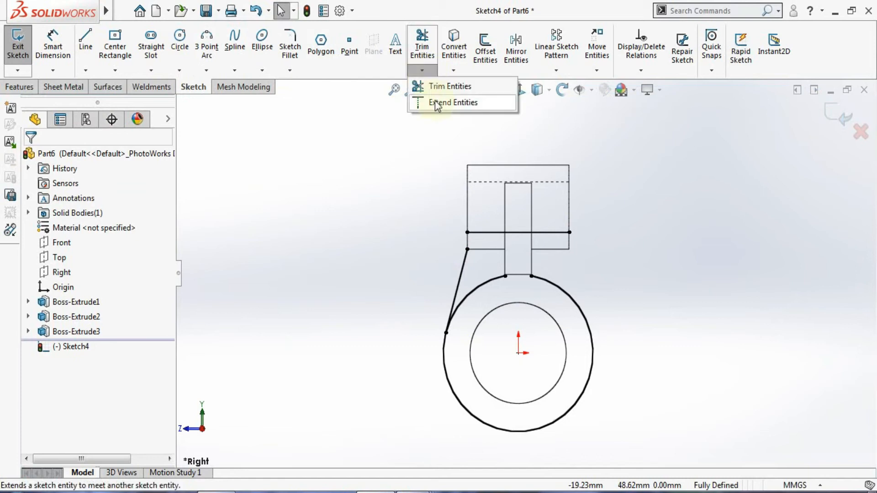
{"action": "left_click", "coordinate": [435, 101]}
{"action": "left_click", "coordinate": [465, 259]}
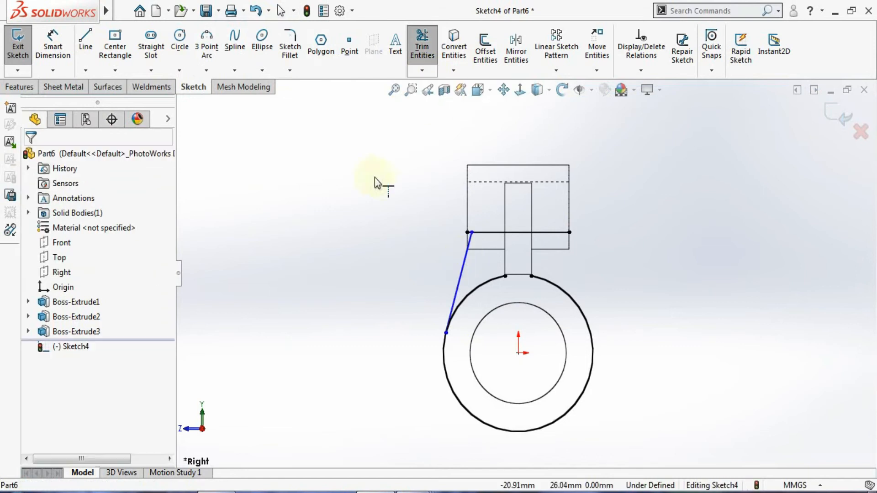
{"action": "key", "text": "Escape"}
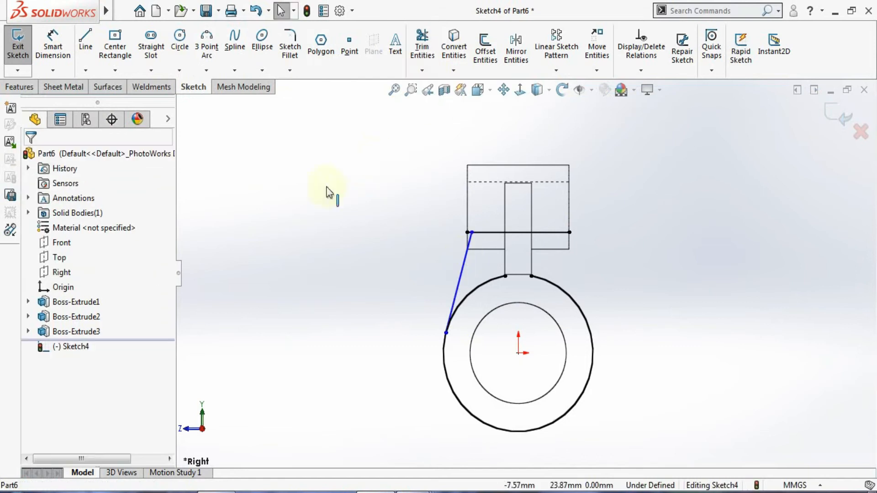
Step: Sketch a vertical centerline from the origin to the midpoint of the converted bore line
{"action": "left_click", "coordinate": [86, 70]}
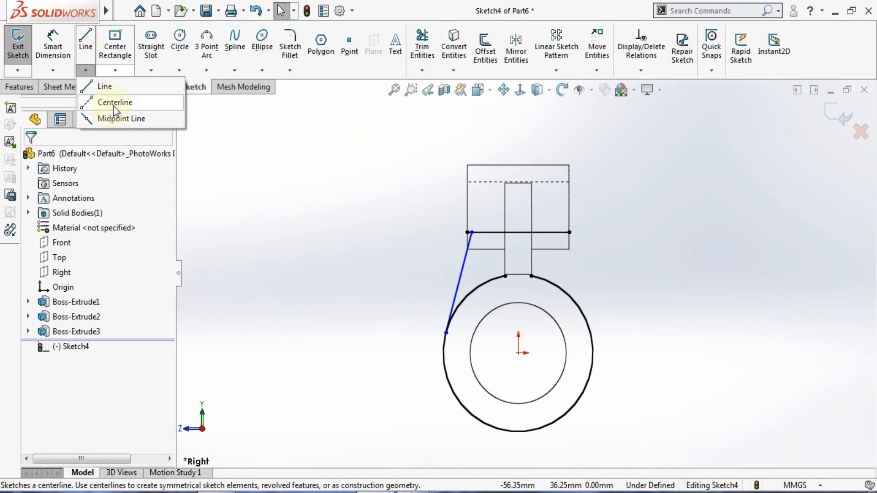
{"action": "left_click", "coordinate": [114, 103]}
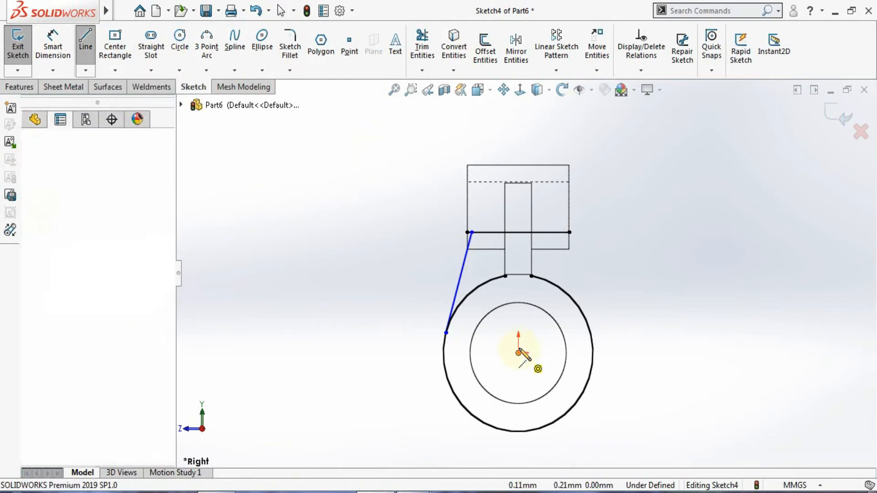
{"action": "left_click", "coordinate": [518, 352]}
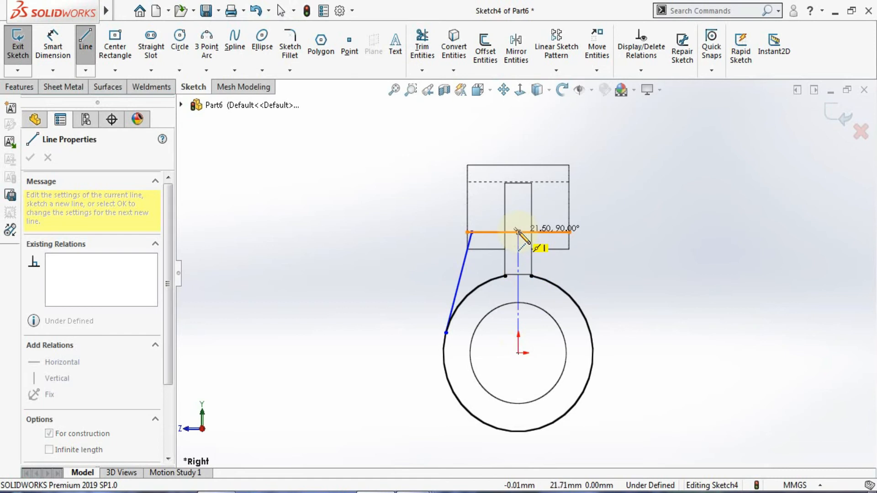
{"action": "left_click", "coordinate": [518, 232]}
{"action": "key", "text": "Escape"}
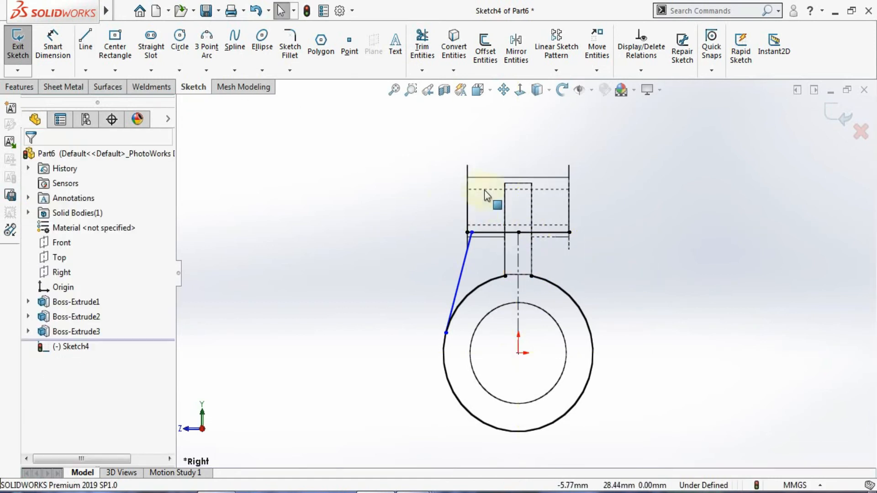
Step: Mirror the sloped line about the vertical centerline, keeping the original
{"action": "left_click", "coordinate": [522, 66]}
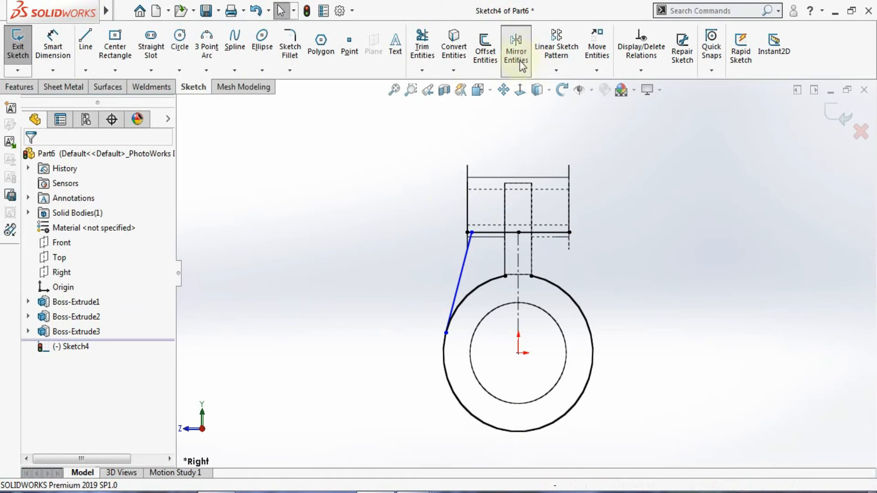
{"action": "left_click", "coordinate": [468, 253]}
{"action": "left_click", "coordinate": [115, 322]}
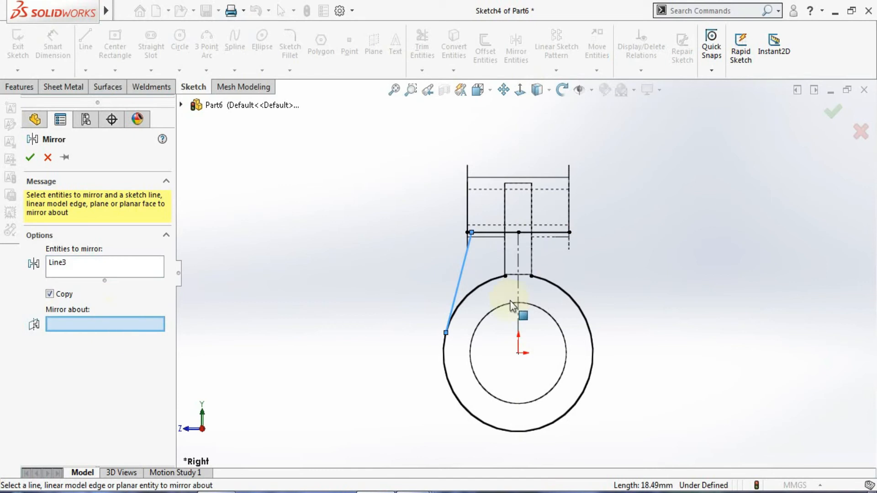
{"action": "left_click", "coordinate": [519, 293]}
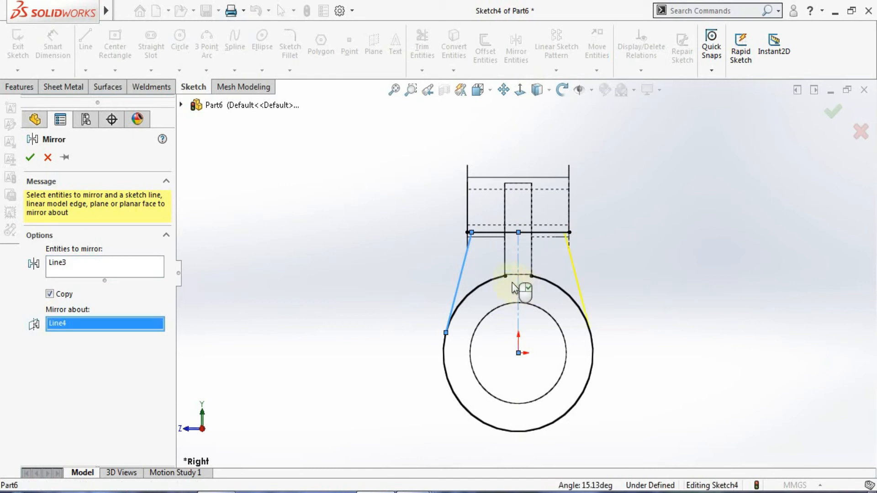
{"action": "left_click", "coordinate": [30, 160]}
Step: Apply a Tangent relation between the left sloped line and the large tube's converted outer circle
{"action": "scroll", "coordinate": [478, 212], "scroll_direction": "down", "scroll_amount": 3}
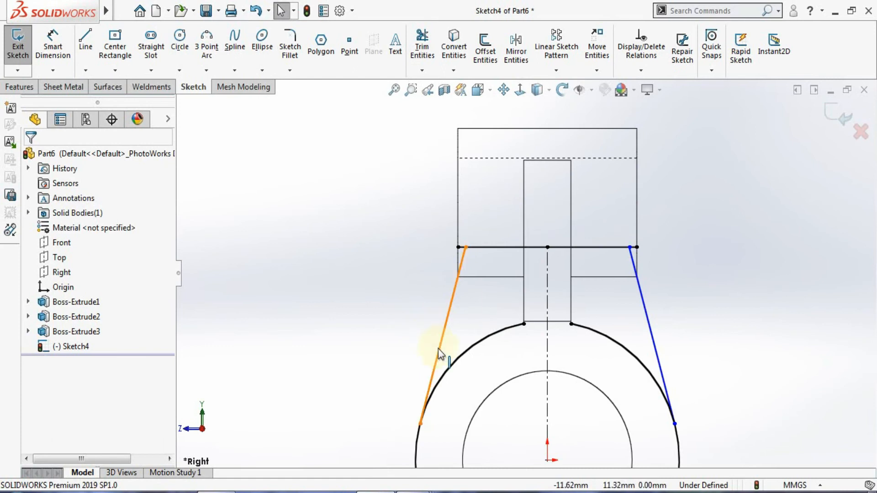
{"action": "left_click", "coordinate": [437, 349]}
{"action": "left_click", "coordinate": [451, 365], "text": "ctrl"}
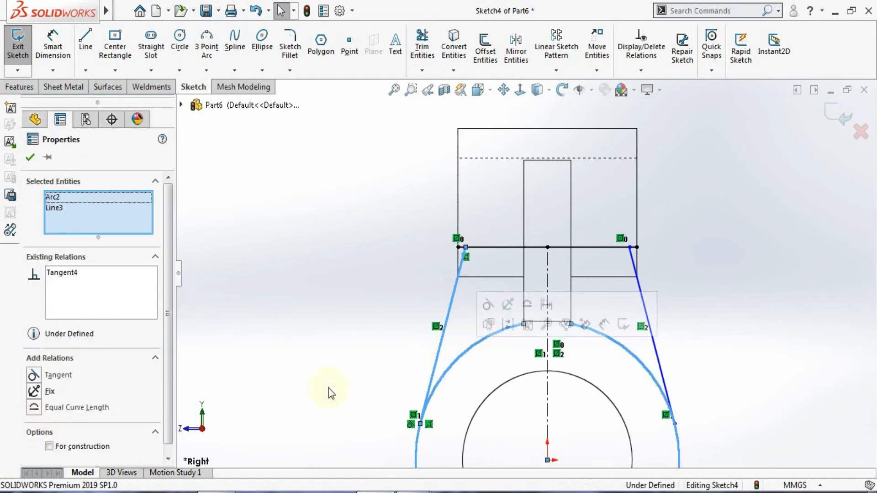
{"action": "left_click", "coordinate": [34, 376]}
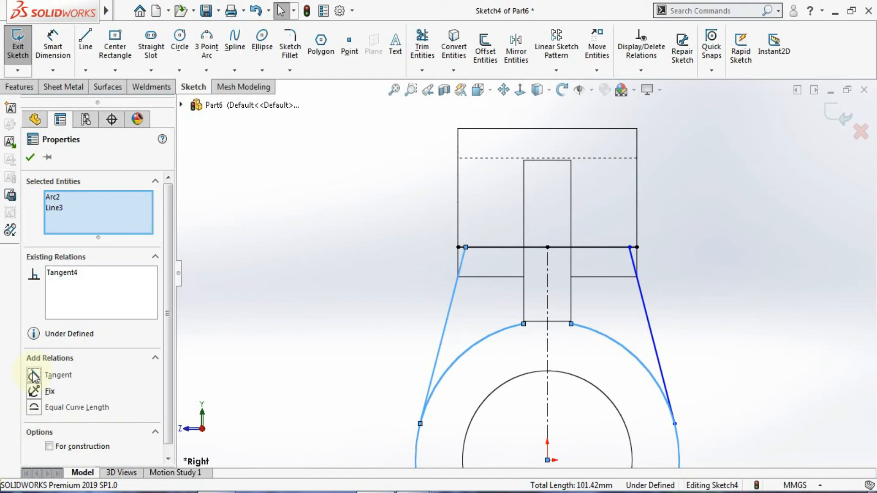
{"action": "left_click", "coordinate": [31, 157]}
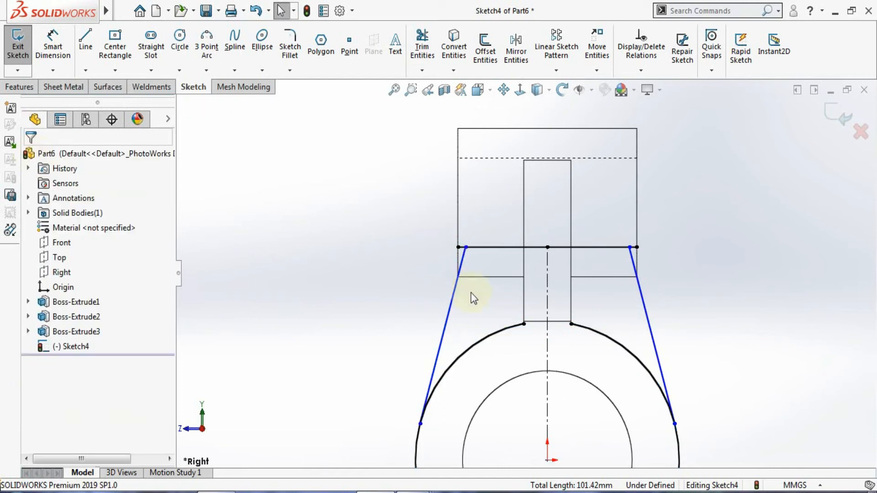
Step: Adjust the left sloped line and make it coincident with the small tube's lower-left silhouette corner
{"action": "scroll", "coordinate": [471, 295], "scroll_direction": "down", "scroll_amount": 3}
{"action": "left_click_drag", "start_coordinate": [469, 227], "coordinate": [453, 273]}
{"action": "left_click", "coordinate": [460, 286]}
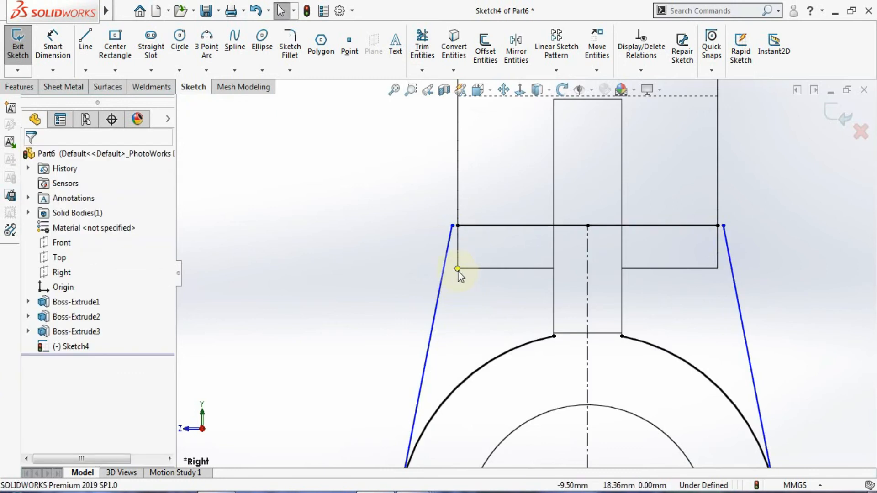
{"action": "left_click", "coordinate": [439, 294], "text": "ctrl"}
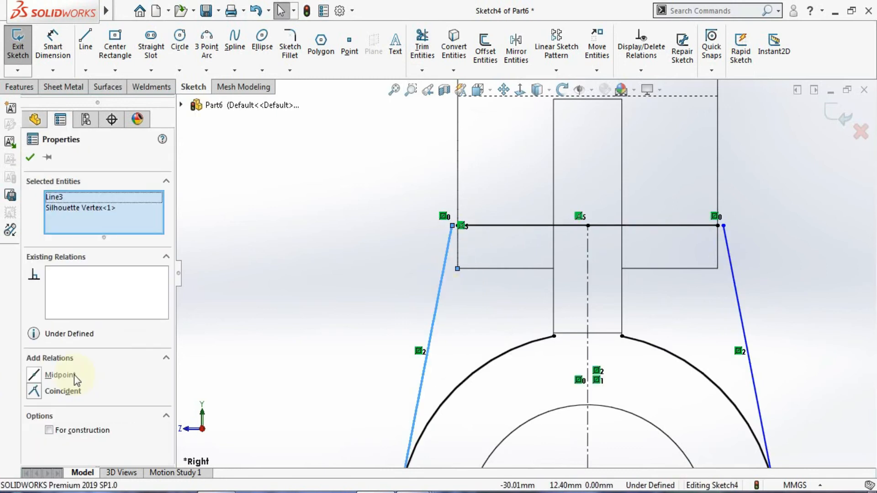
{"action": "left_click", "coordinate": [34, 393]}
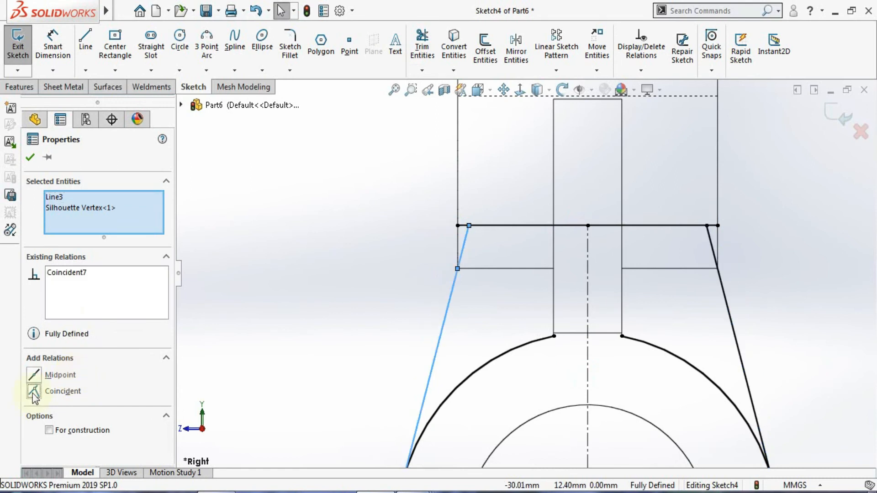
{"action": "left_click", "coordinate": [30, 158]}
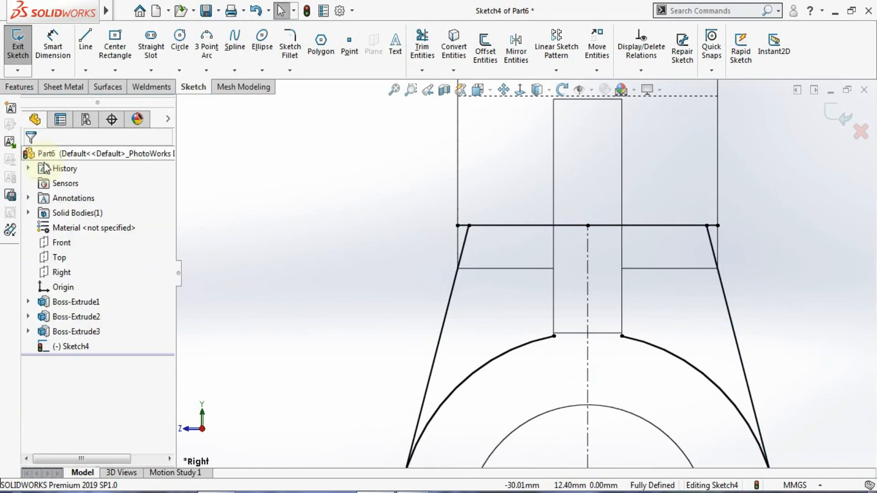
Step: Trim the short ends of the converted bore line that extend beyond both sloped lines using Power trim
{"action": "left_click", "coordinate": [431, 67]}
{"action": "scroll", "coordinate": [470, 230], "scroll_direction": "down", "scroll_amount": 3}
{"action": "left_click_drag", "start_coordinate": [473, 226], "coordinate": [458, 264]}
{"action": "scroll", "coordinate": [526, 273], "scroll_direction": "up", "scroll_amount": 4}
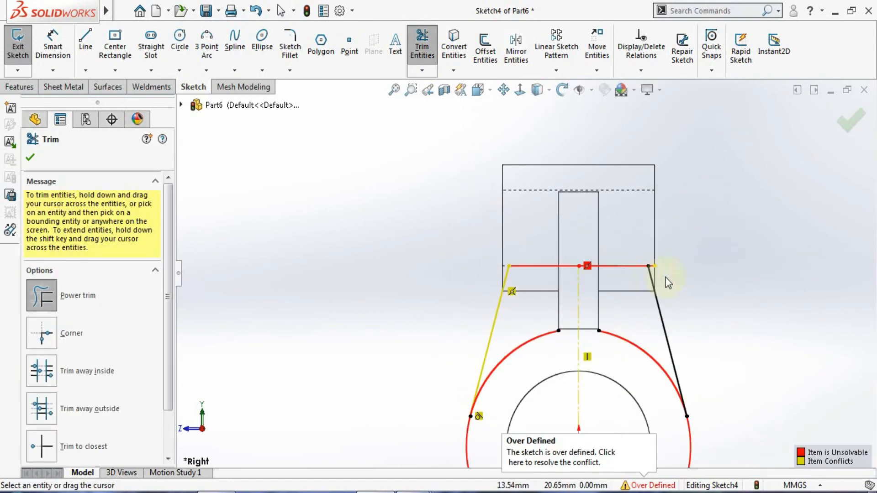
{"action": "scroll", "coordinate": [654, 271], "scroll_direction": "down", "scroll_amount": 5}
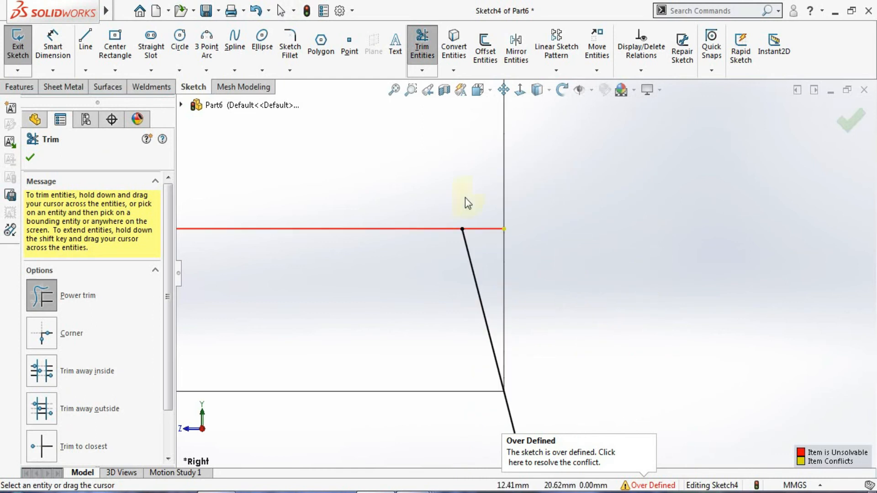
{"action": "middle_click_drag", "start_coordinate": [488, 244], "coordinate": [438, 244], "text": "ctrl"}
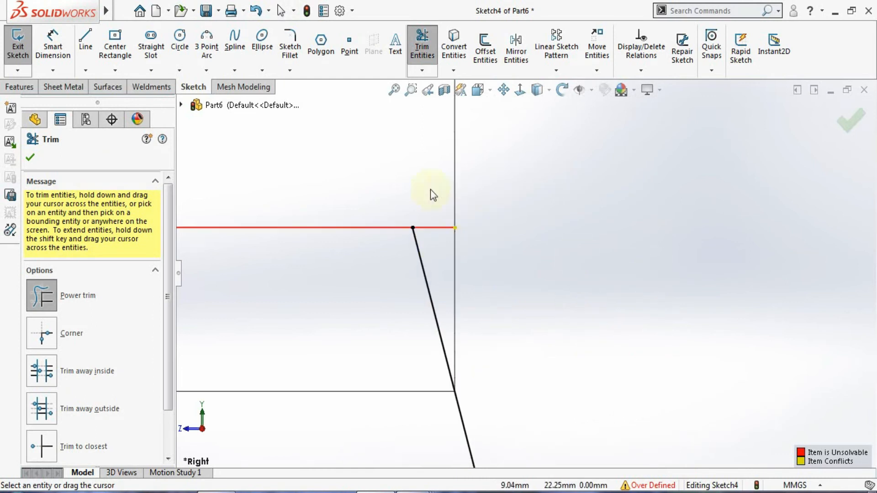
{"action": "left_click_drag", "start_coordinate": [431, 189], "coordinate": [434, 244]}
{"action": "scroll", "coordinate": [514, 212], "scroll_direction": "up", "scroll_amount": 8}
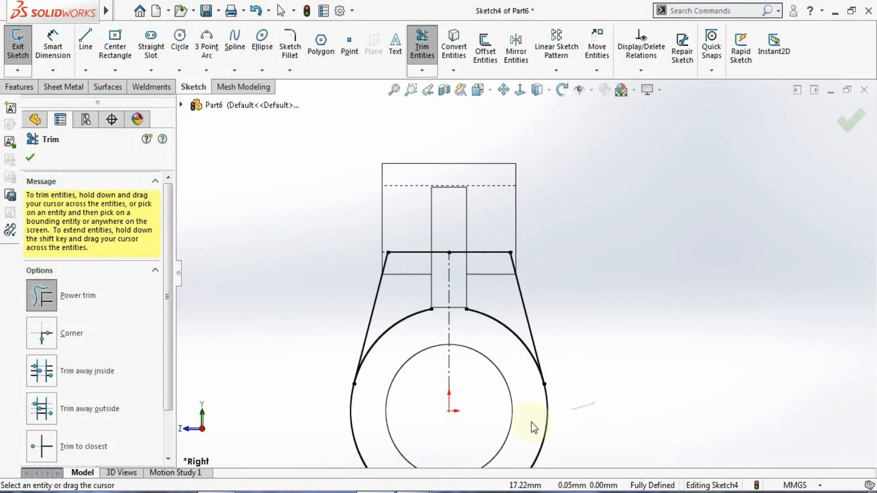
{"action": "scroll", "coordinate": [444, 318], "scroll_direction": "down", "scroll_amount": 7}
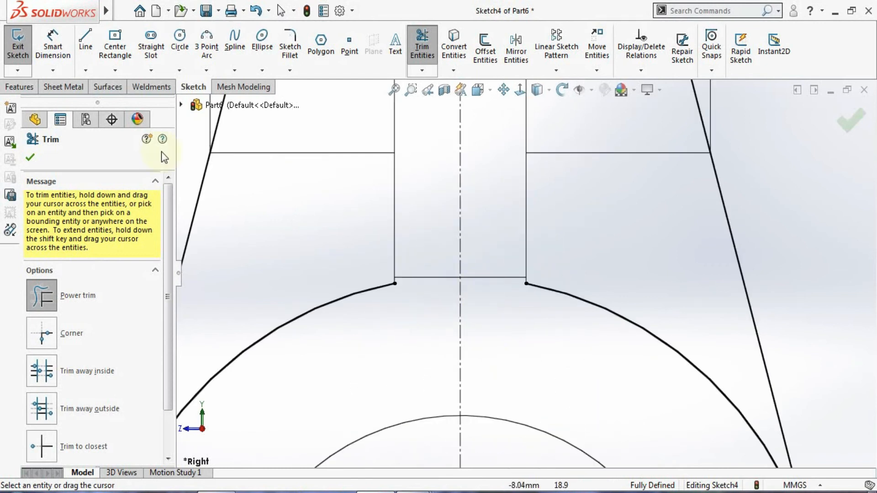
{"action": "left_click", "coordinate": [31, 157]}
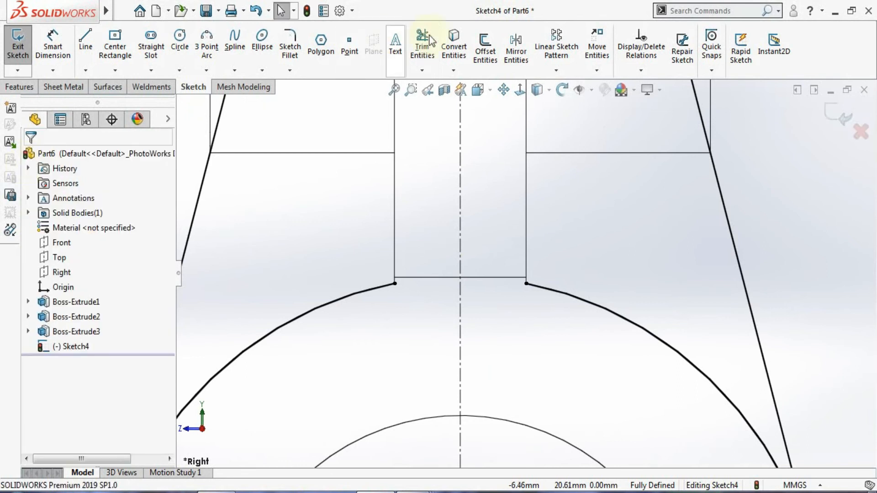
Step: Extend both converted arcs of the large tube's outer circle to the vertical centerline with Extend Entities, closing the web profile
{"action": "left_click", "coordinate": [422, 70]}
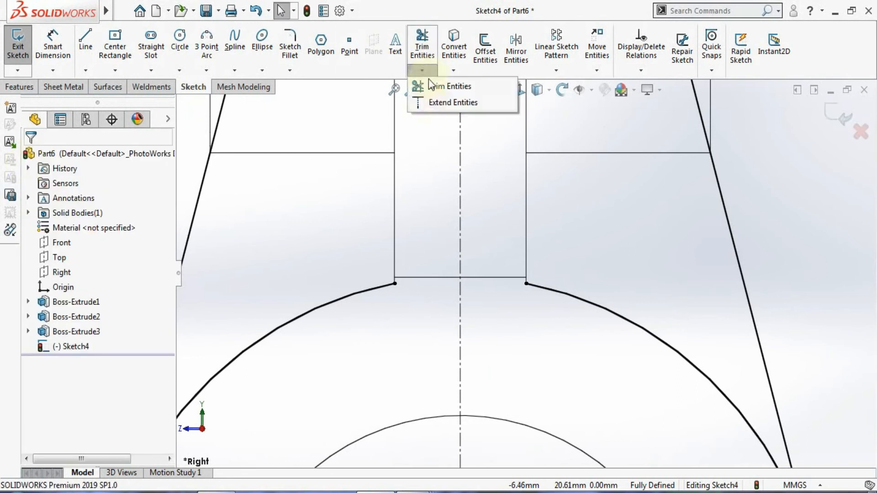
{"action": "left_click", "coordinate": [431, 103]}
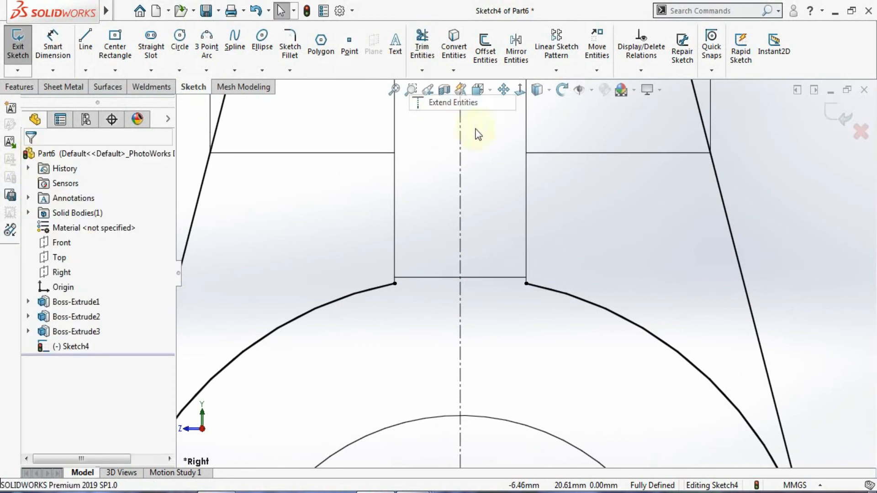
{"action": "left_click", "coordinate": [531, 286]}
{"action": "left_click", "coordinate": [375, 291]}
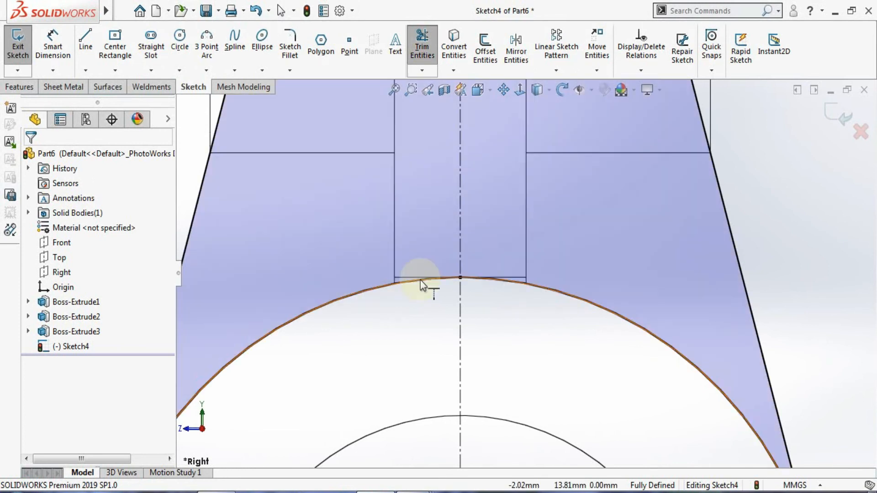
{"action": "scroll", "coordinate": [532, 259], "scroll_direction": "up", "scroll_amount": 5}
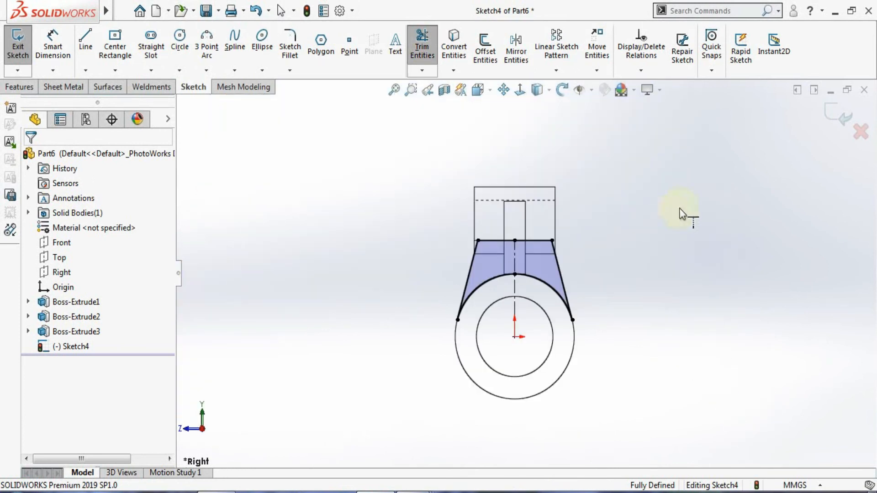
Step: Exit the sketch and extrude the web profile 5 mm with the Mid Plane end condition, merging the result
{"action": "left_click", "coordinate": [839, 116]}
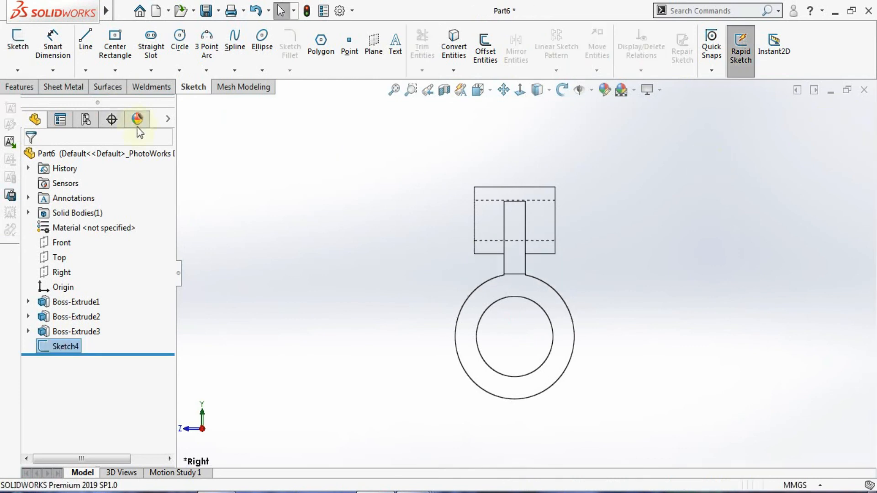
{"action": "left_click", "coordinate": [27, 87]}
{"action": "left_click", "coordinate": [24, 46]}
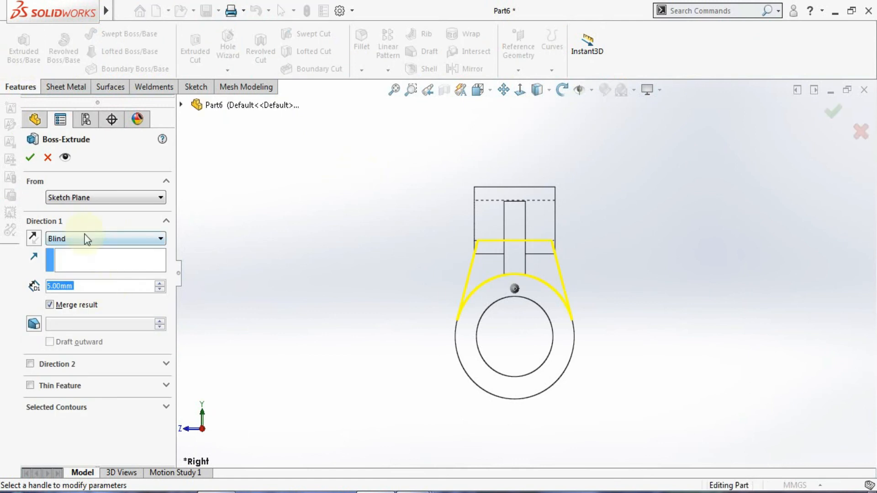
{"action": "left_click", "coordinate": [86, 238]}
{"action": "left_click", "coordinate": [93, 305]}
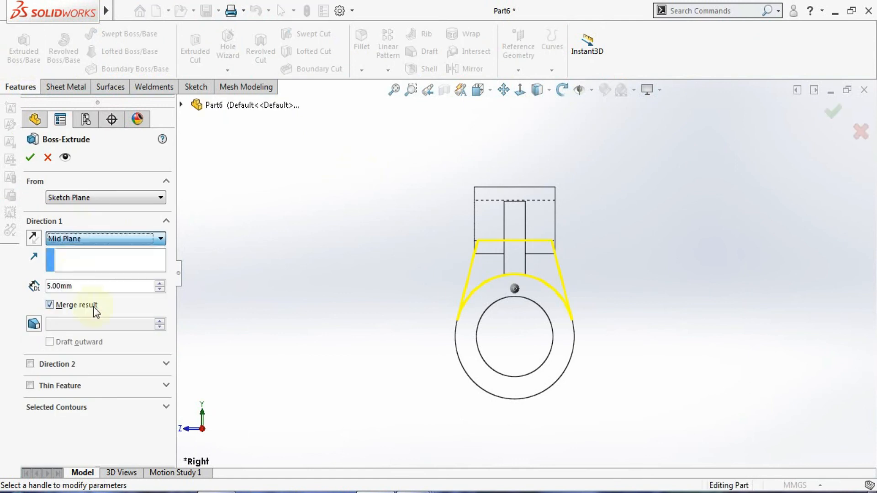
{"action": "left_click", "coordinate": [30, 157]}
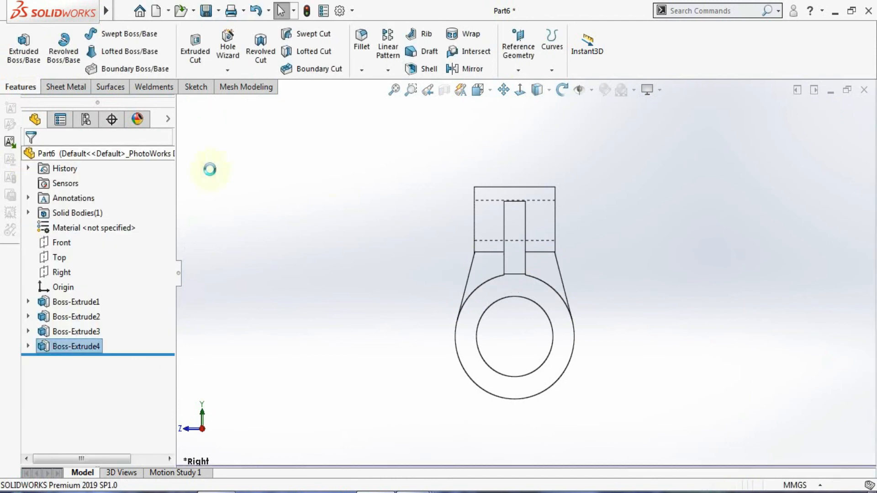
Step: Switch the display style to shaded with edges and rotate the model to a three-dimensional view showing both webs
{"action": "left_click", "coordinate": [549, 90]}
{"action": "left_click", "coordinate": [537, 112]}
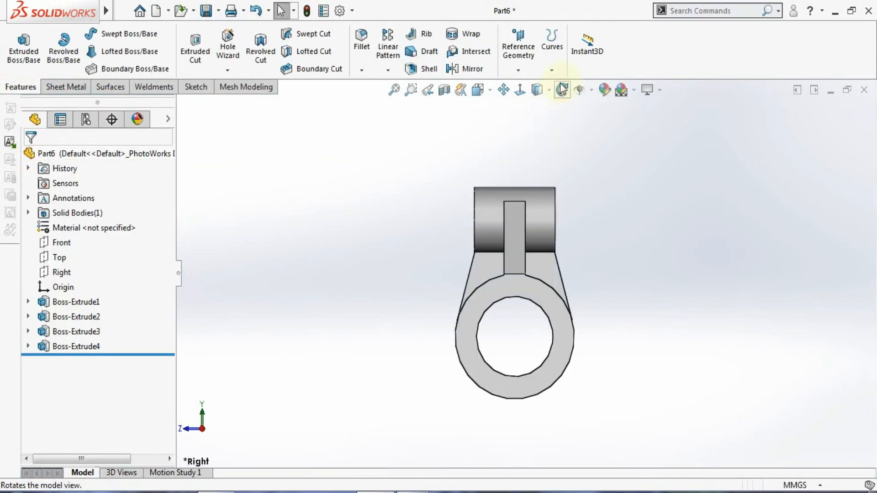
{"action": "left_click", "coordinate": [562, 89]}
{"action": "left_click_drag", "start_coordinate": [621, 163], "coordinate": [599, 132]}
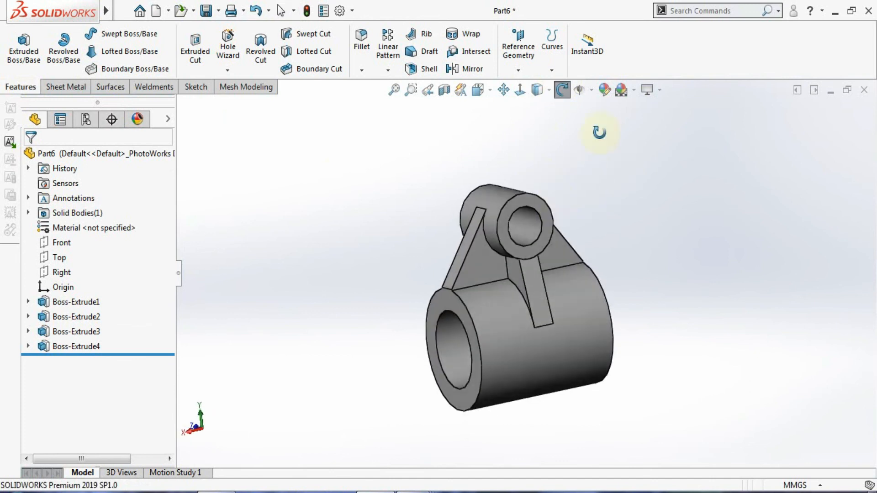
Step: Apply a light orange color to the whole part and set the view orientation to Isometric
{"action": "left_click", "coordinate": [606, 93]}
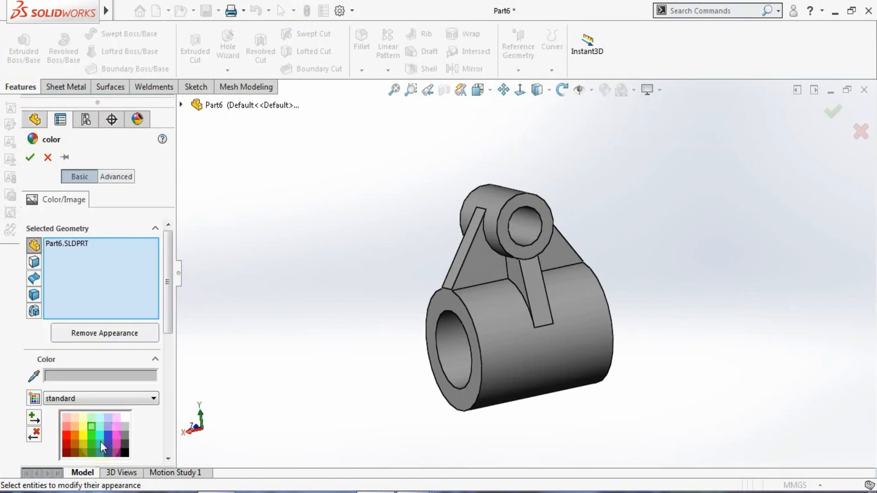
{"action": "left_click", "coordinate": [75, 418]}
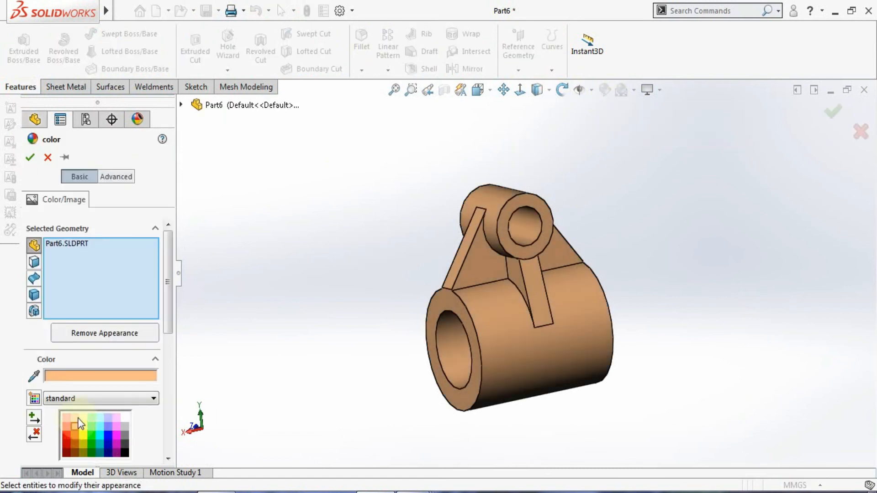
{"action": "left_click", "coordinate": [29, 159]}
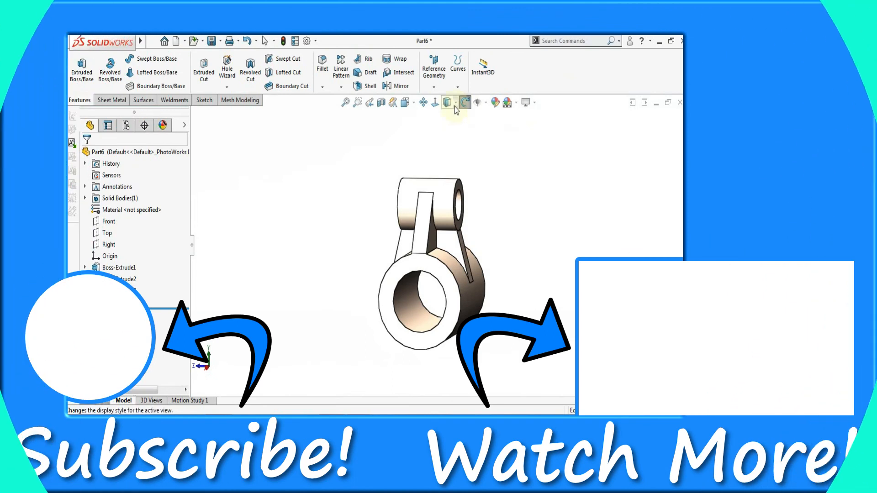
{"action": "left_click", "coordinate": [407, 103]}
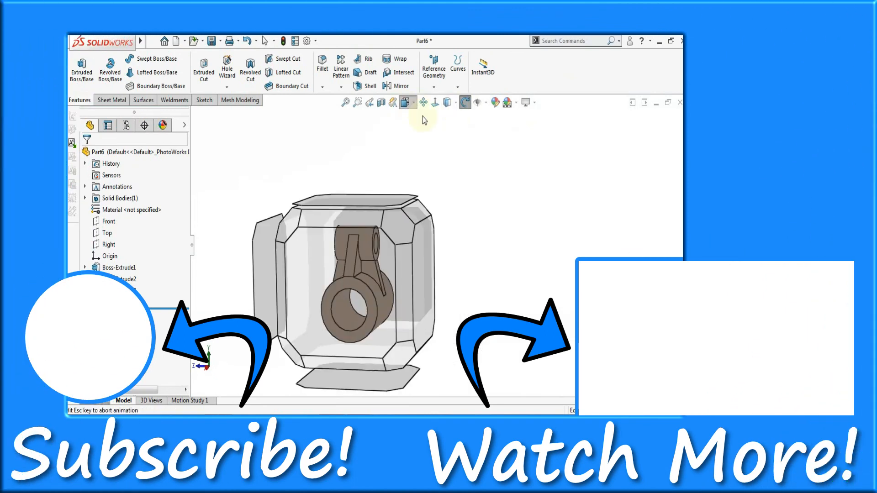
{"action": "left_click", "coordinate": [458, 132]}
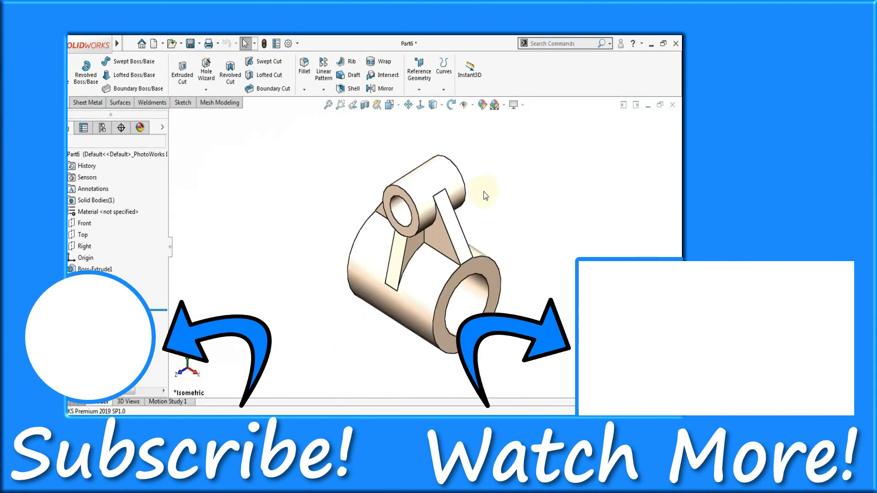